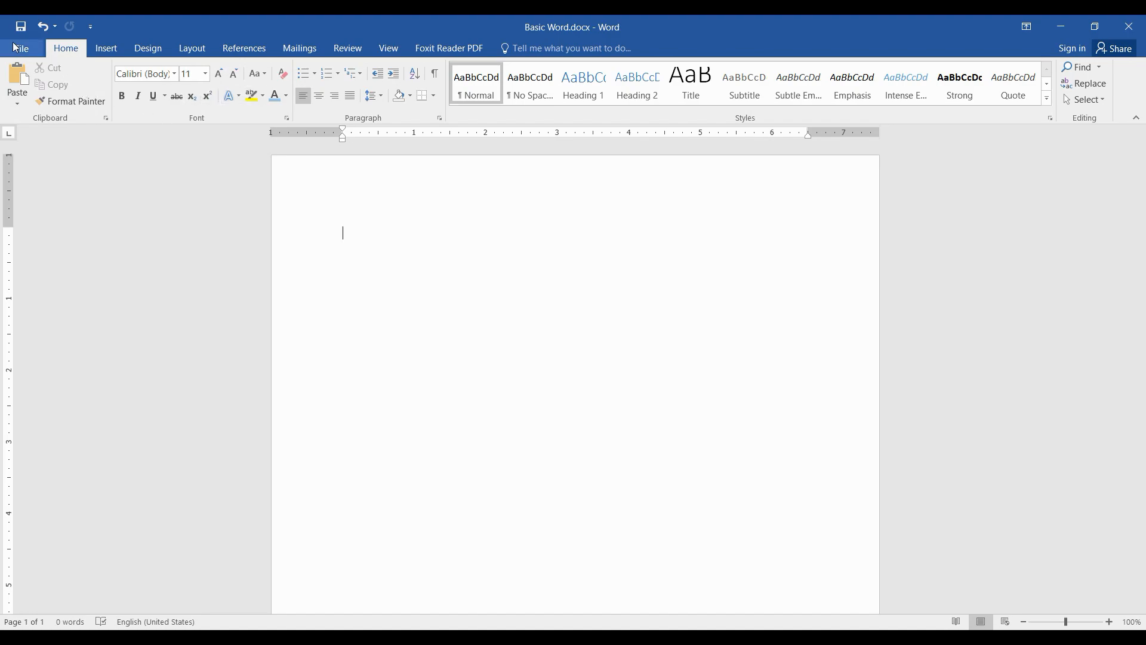
pyautogui.click(143, 46)
pyautogui.click(190, 46)
pyautogui.click(76, 48)
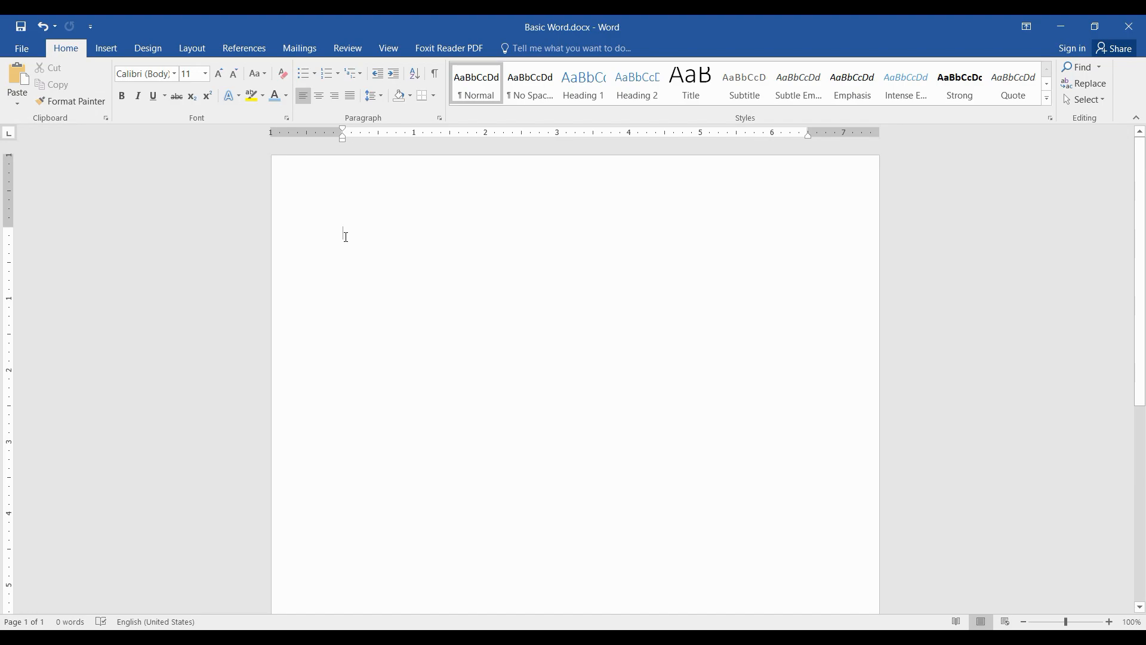
# - Write "I love pinebytes because it is a great YouTube channel" at the start of the blank document
pyautogui.write('I')
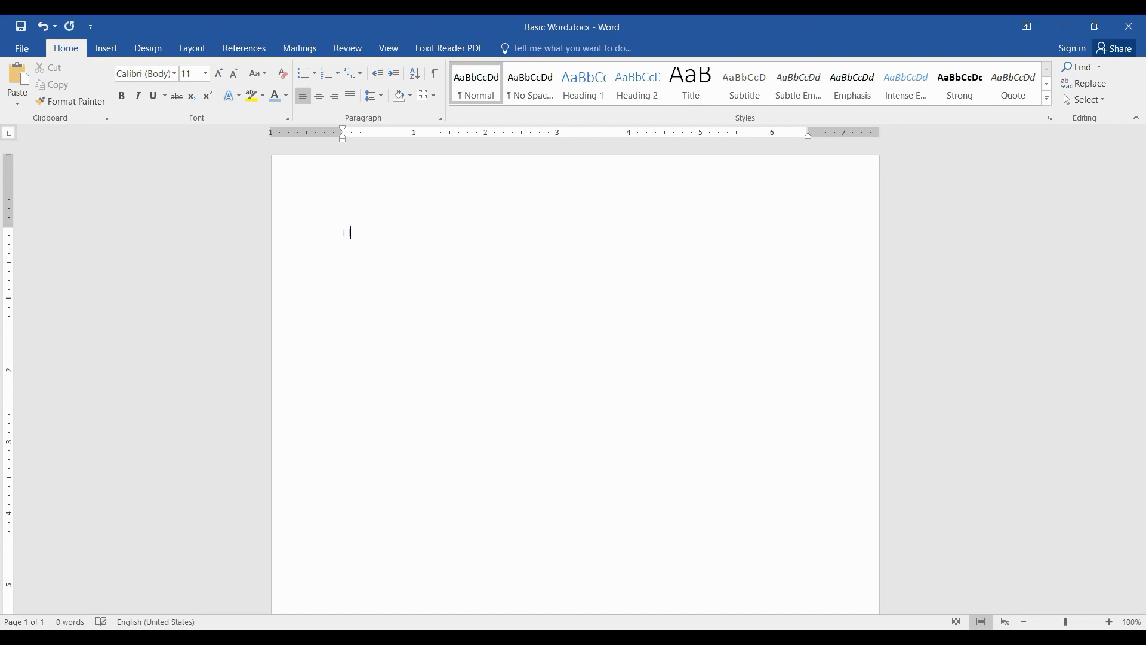
pyautogui.write(' love pinebytes because It is a great YouTu')
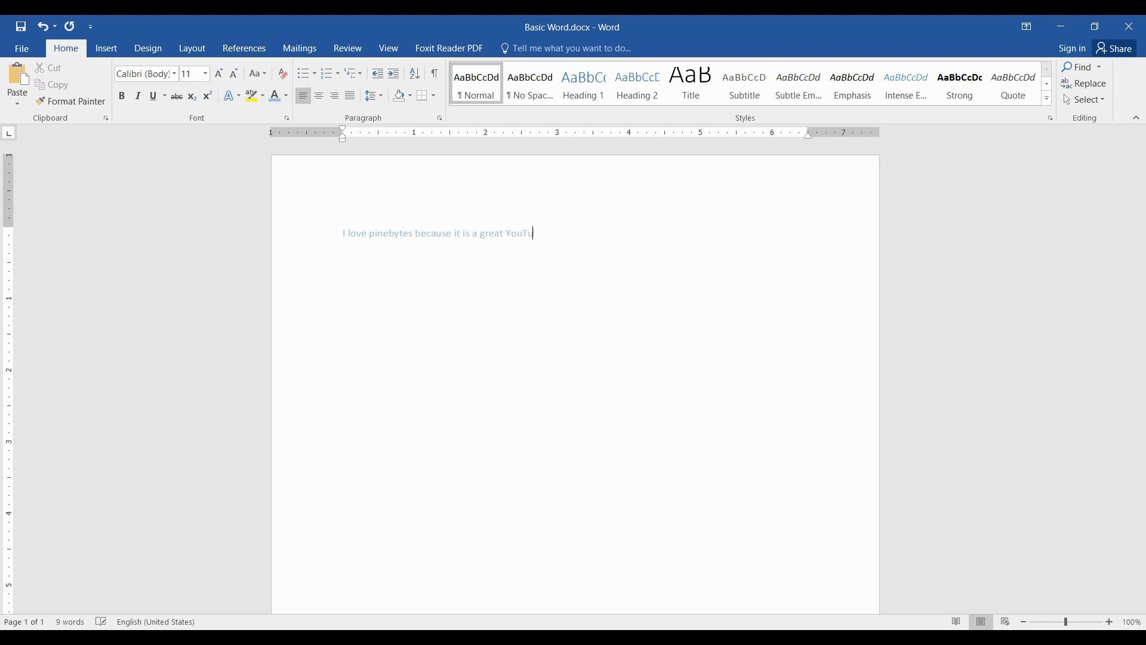
pyautogui.write('be channel')
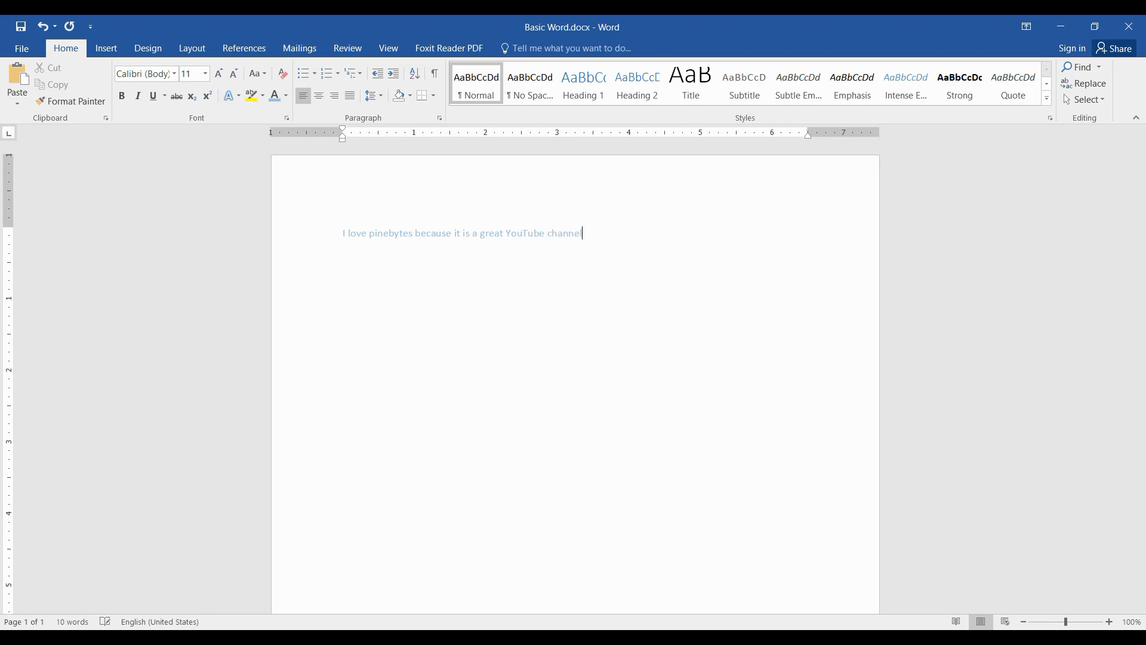
# - Set the font color of the whole sentence to Automatic
pyautogui.moveTo(614, 233); pyautogui.dragTo(177, 245)
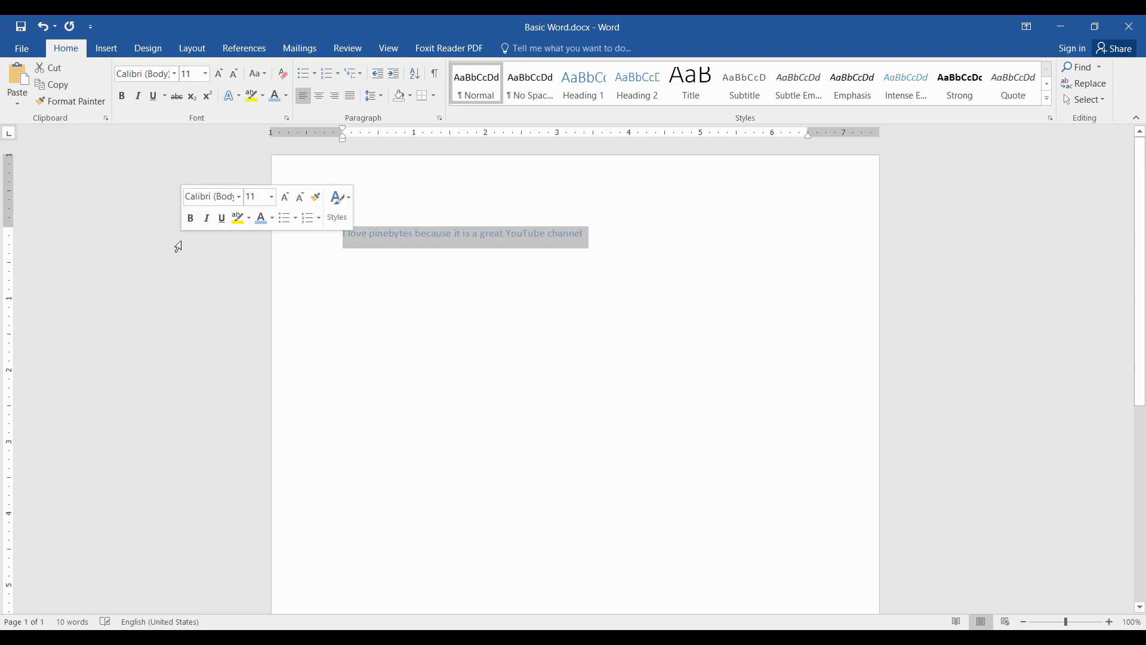
pyautogui.click(287, 96)
pyautogui.click(294, 112)
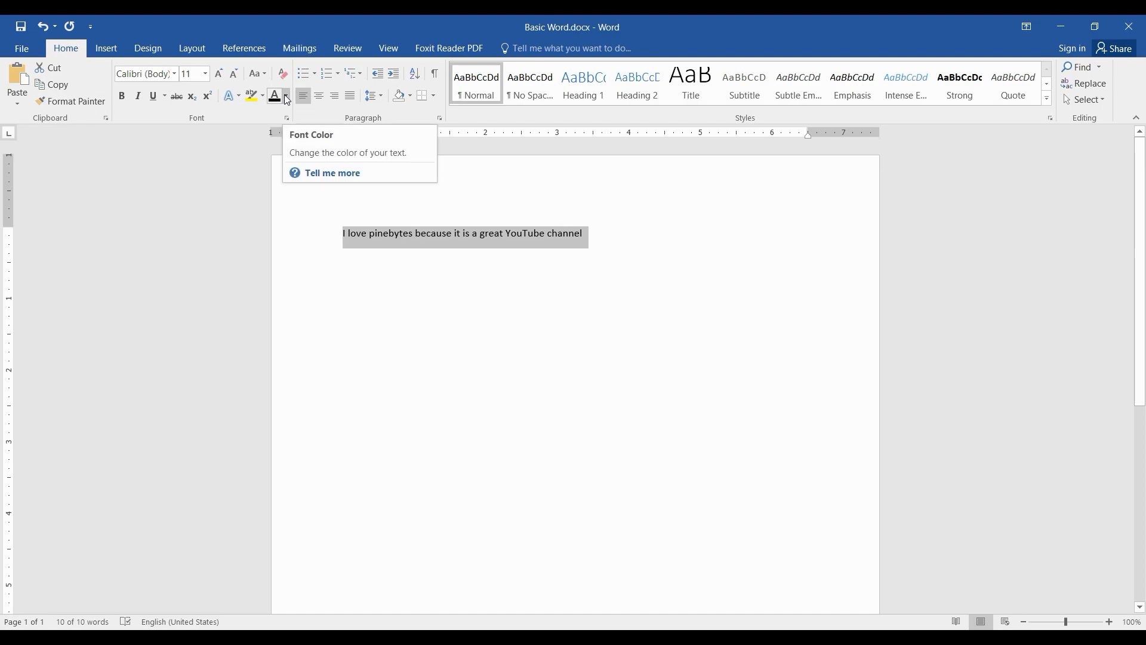
# - Recolor the selected sentence with a custom light purple picked from the full color spectrum
pyautogui.click(287, 97)
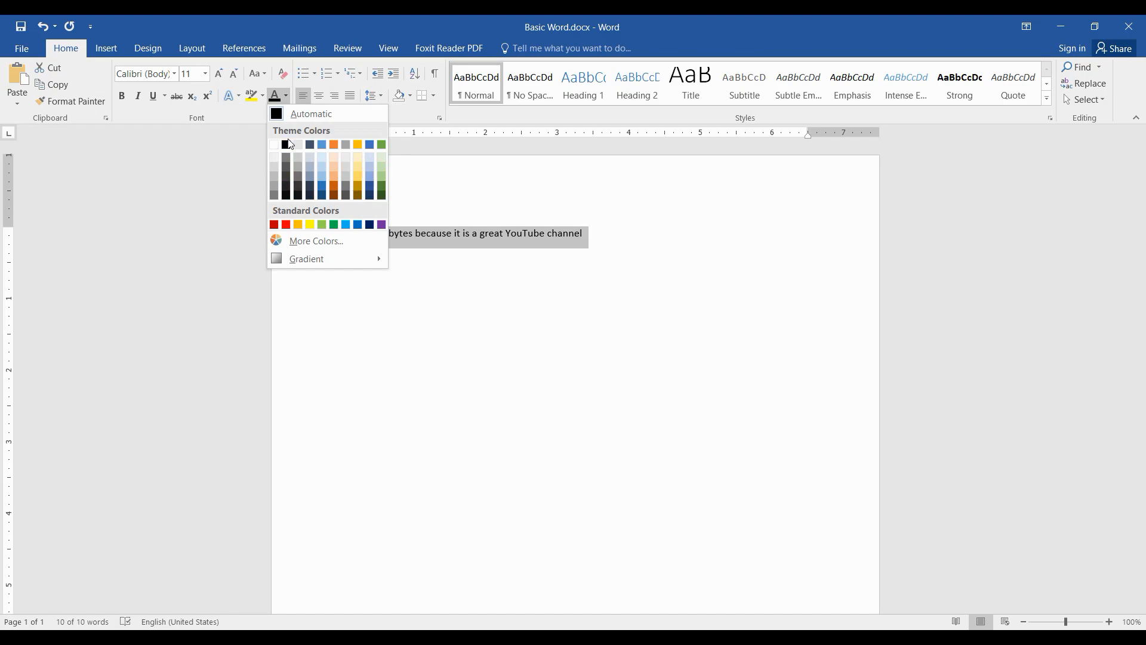
pyautogui.click(331, 241)
pyautogui.click(520, 334)
pyautogui.click(507, 325)
pyautogui.click(495, 293)
pyautogui.click(533, 226)
pyautogui.click(481, 295)
pyautogui.click(539, 303)
pyautogui.click(550, 300)
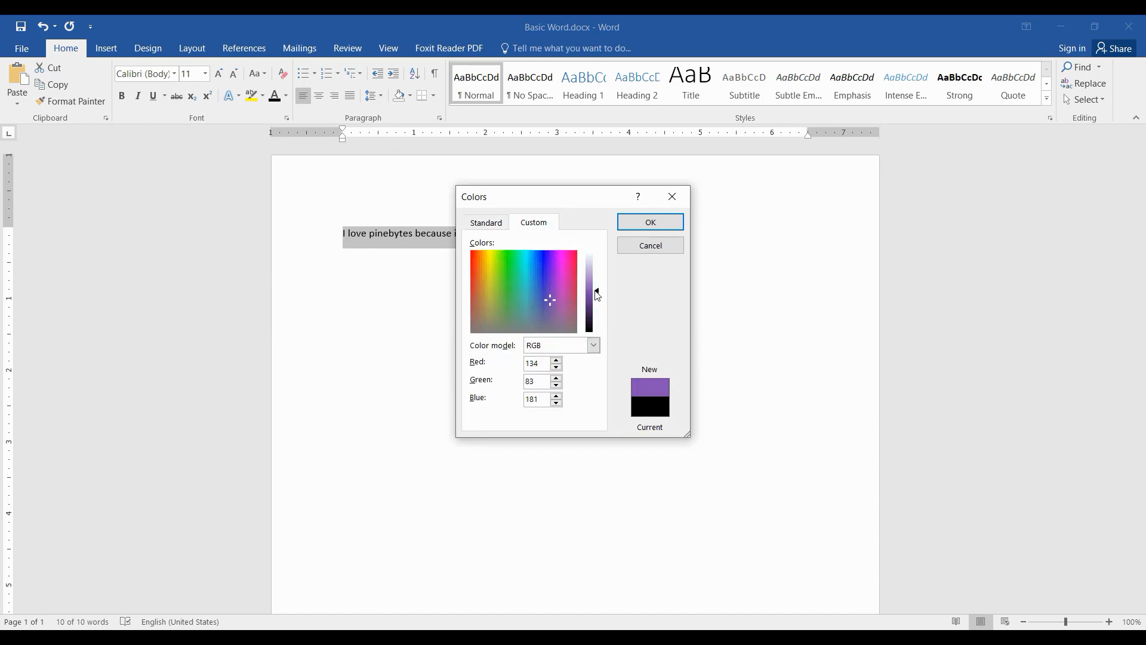
pyautogui.moveTo(597, 292); pyautogui.dragTo(596, 276)
pyautogui.click(645, 224)
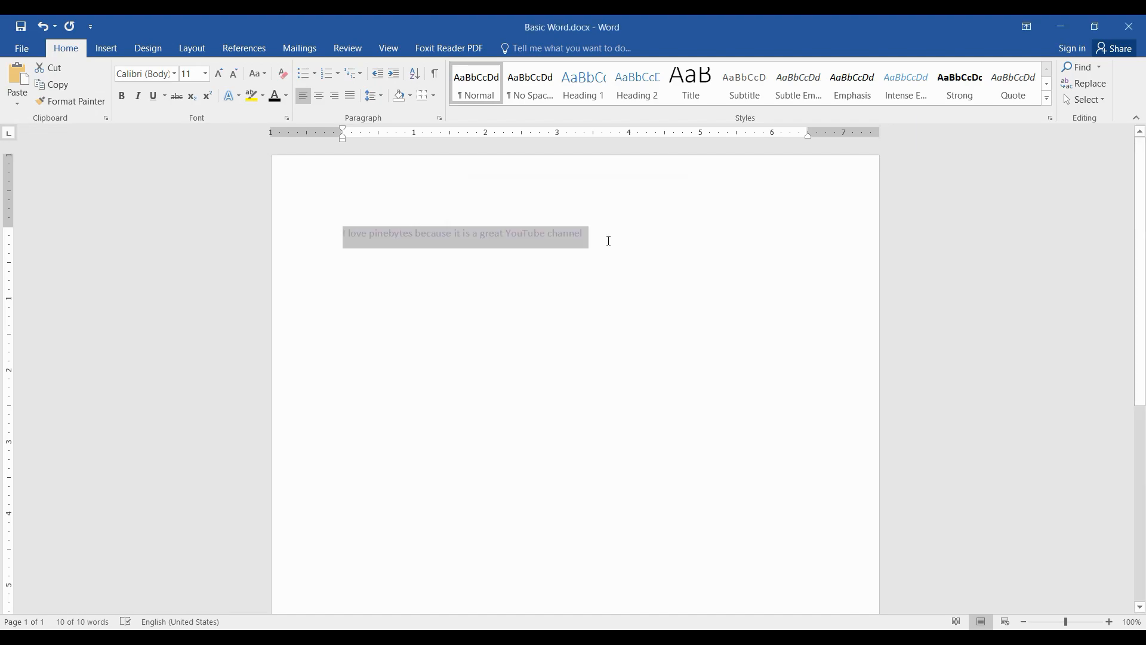
# - Return the sentence's font color to Automatic and deselect the text
pyautogui.click(287, 96)
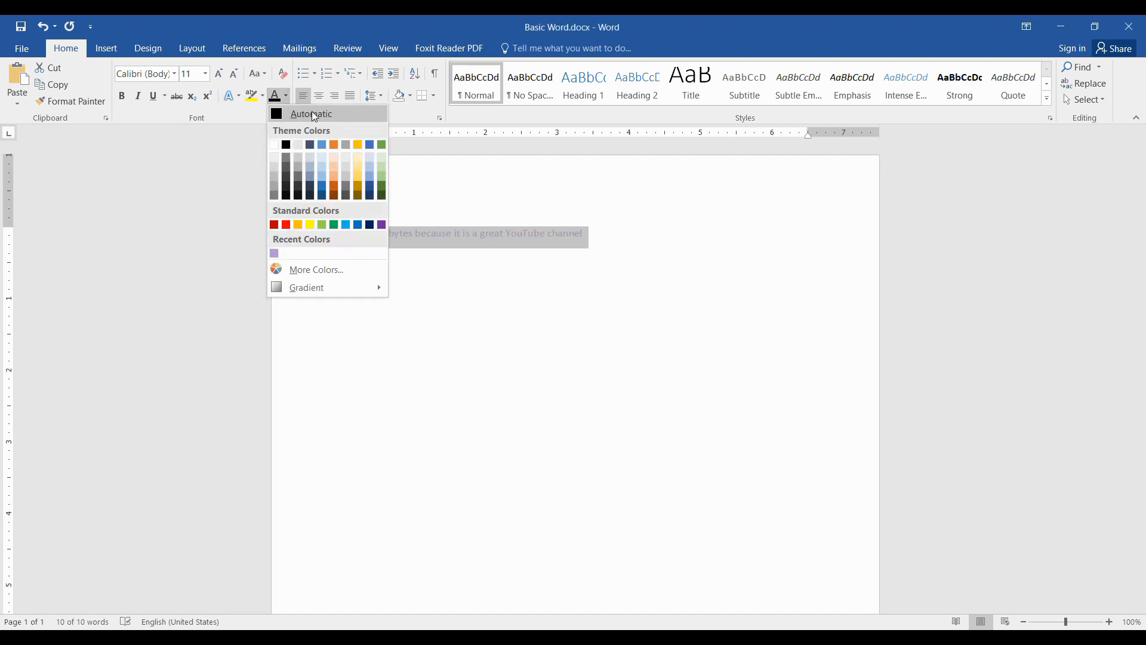
pyautogui.click(316, 112)
pyautogui.click(447, 263)
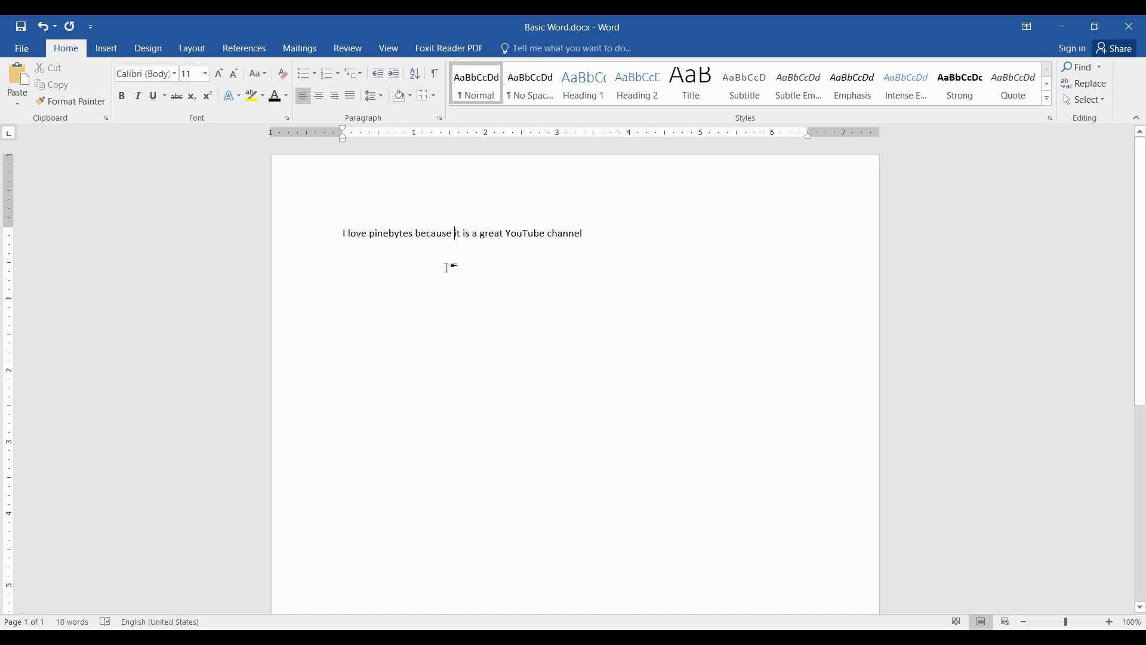
# - Cut the whole sentence and paste it back into the document
pyautogui.click(202, 230)
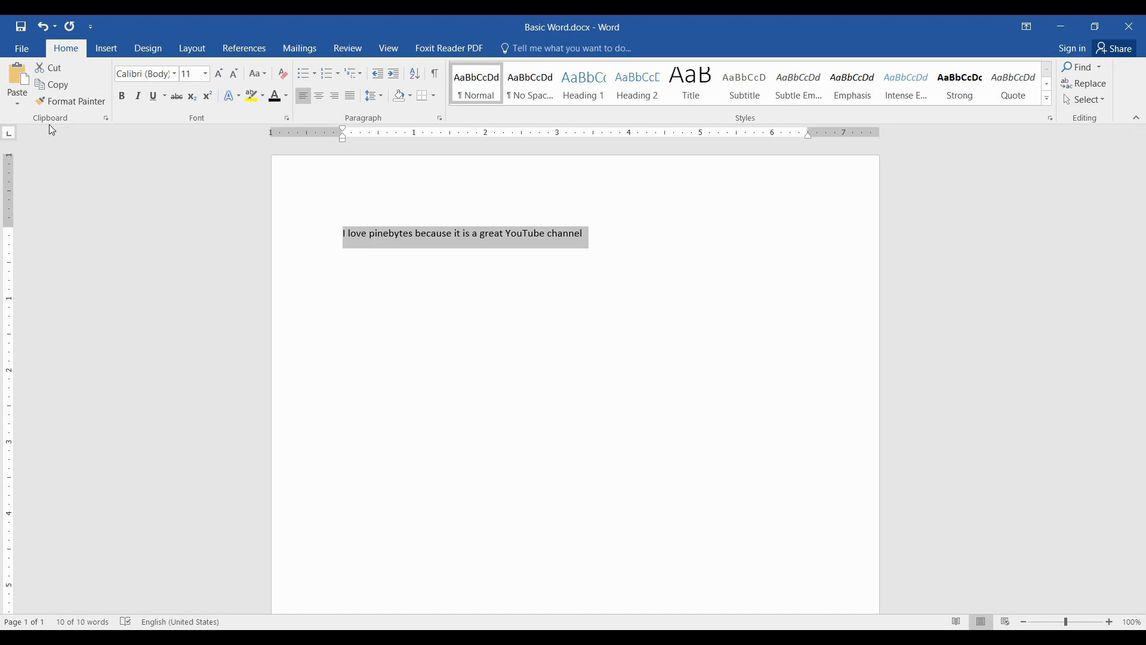
pyautogui.click(52, 70)
pyautogui.click(18, 78)
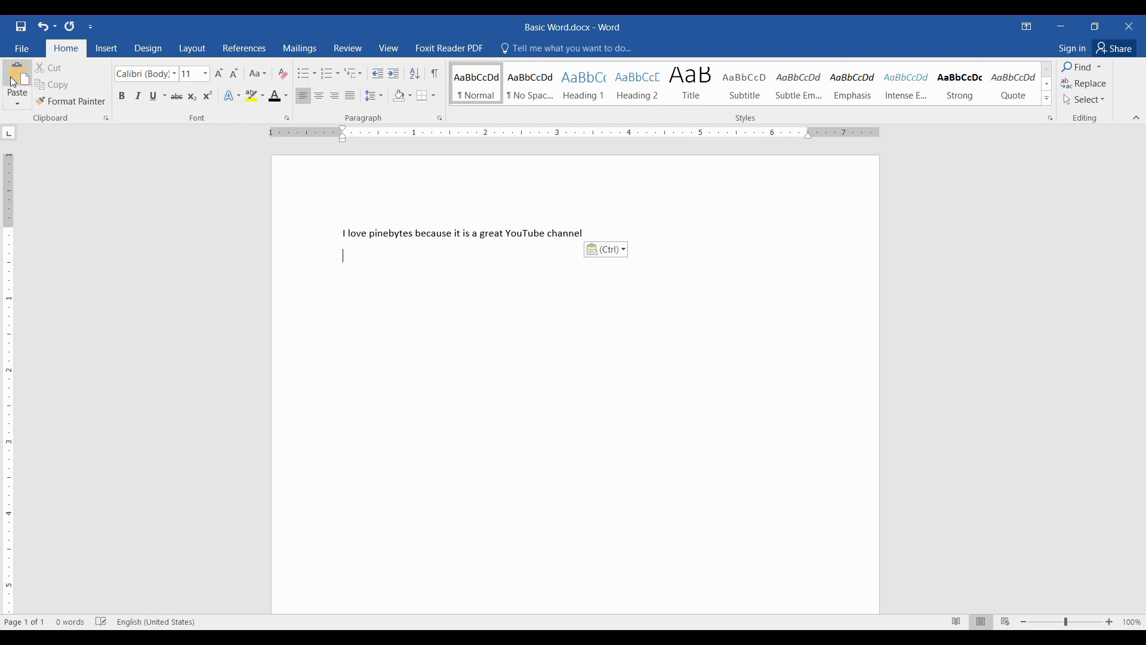
# - Copy the sentence, end the original with a period, and paste the copy after it on the same line
pyautogui.moveTo(601, 232); pyautogui.dragTo(297, 239)
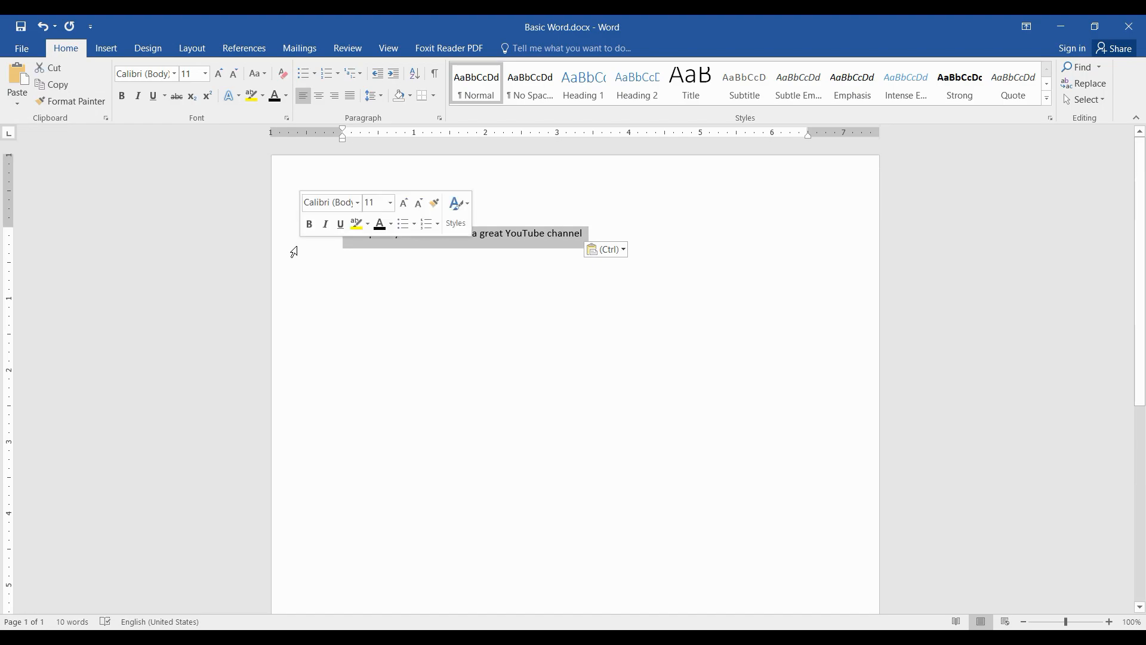
pyautogui.click(58, 87)
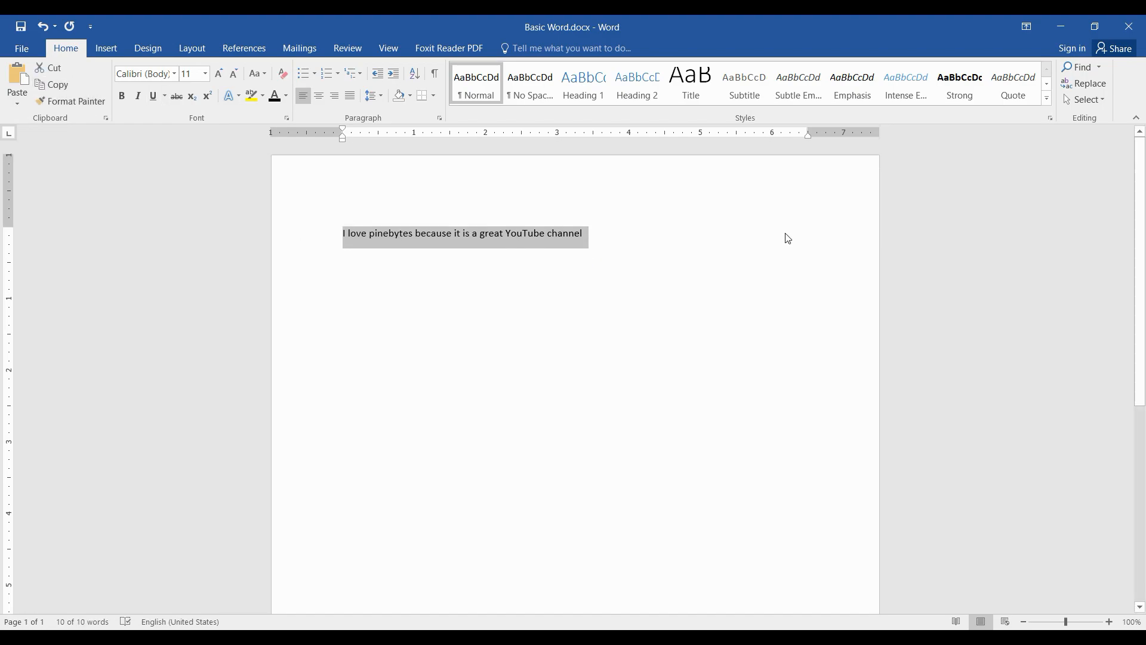
pyautogui.click(585, 235)
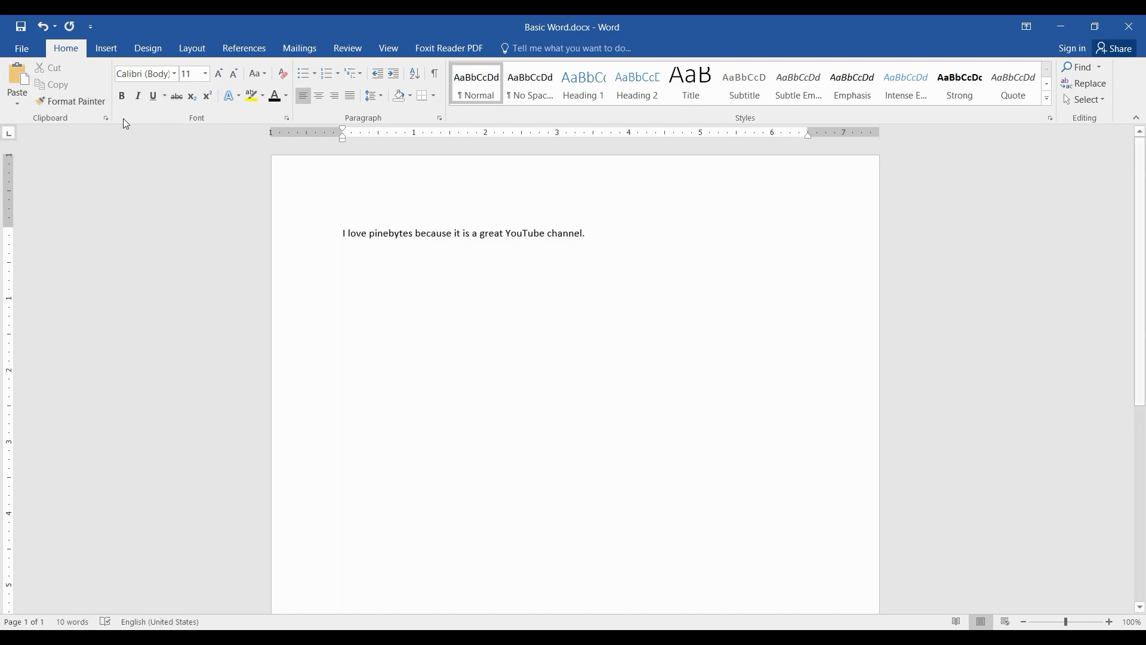
pyautogui.click(17, 78)
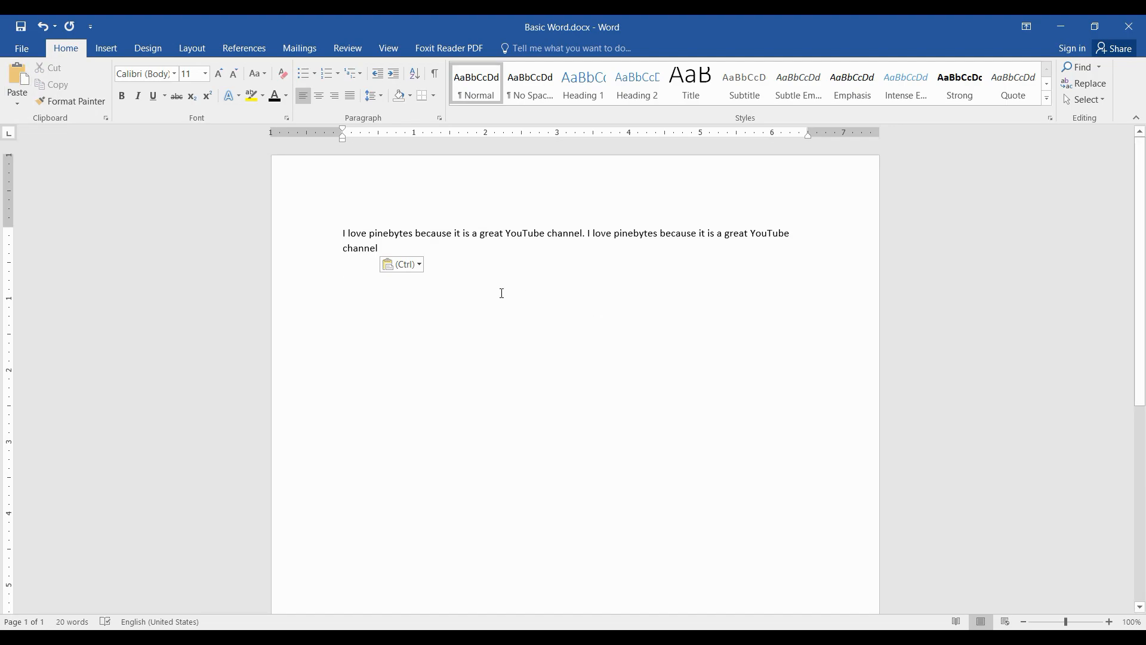
# - Cut the whole paragraph and paste it back as text only, ending the second sentence with a period
pyautogui.tripleClick(287, 236)
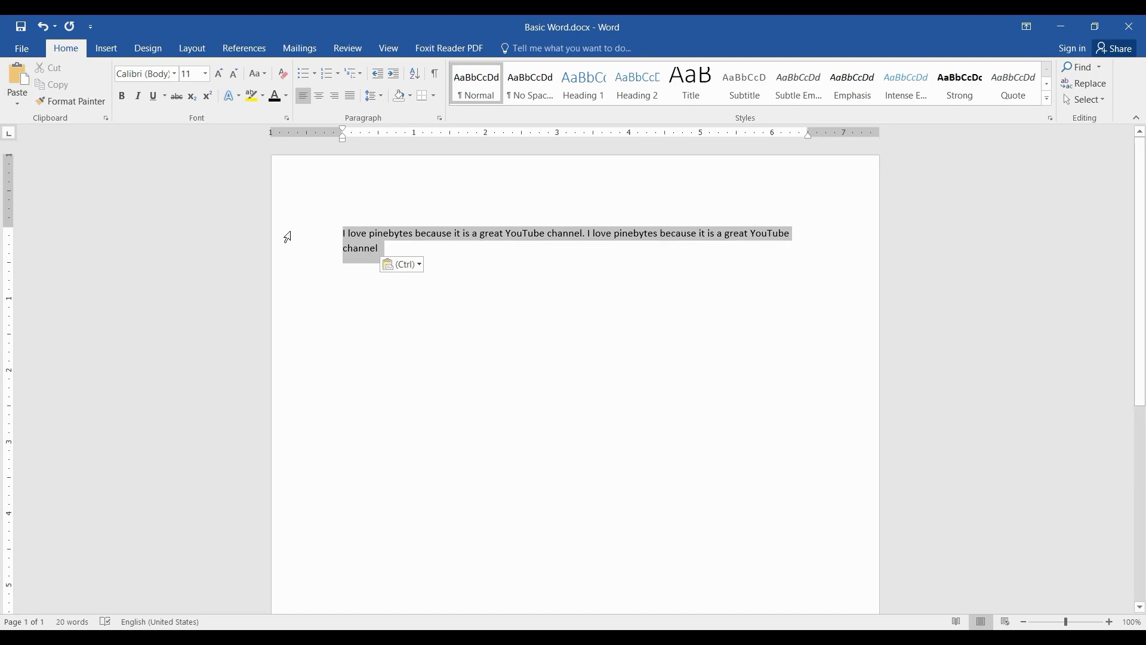
pyautogui.rightClick(371, 243)
pyautogui.press('Escape')
pyautogui.rightClick(361, 237)
pyautogui.click(438, 249)
pyautogui.rightClick(379, 229)
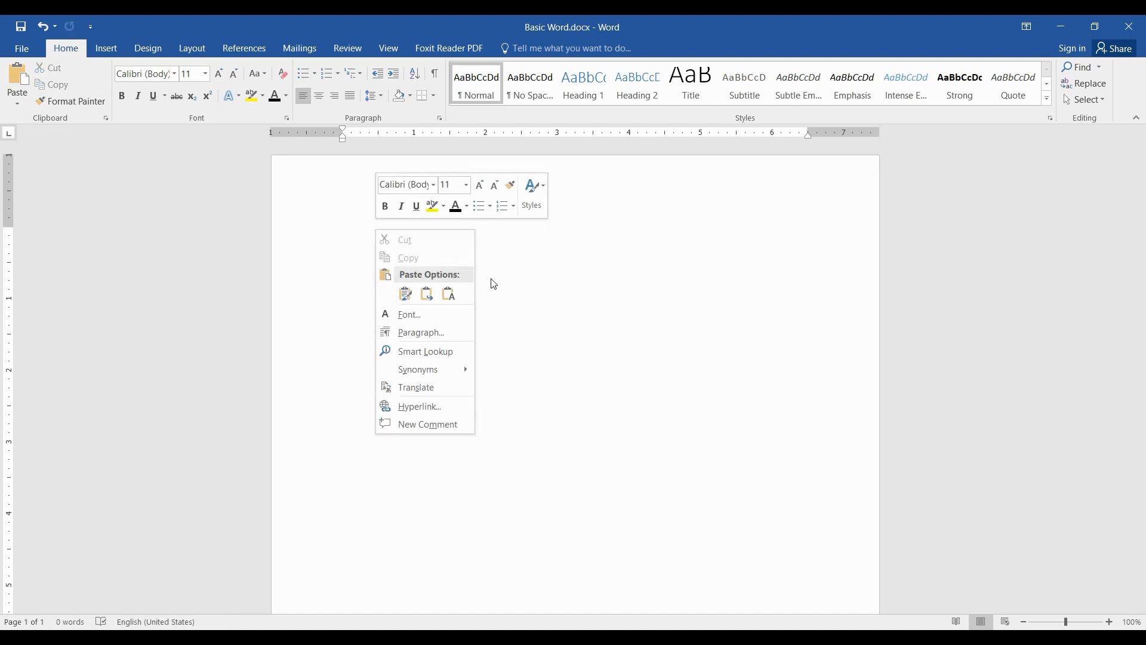
pyautogui.click(447, 293)
pyautogui.moveTo(381, 249); pyautogui.dragTo(415, 238)
pyautogui.click(409, 249)
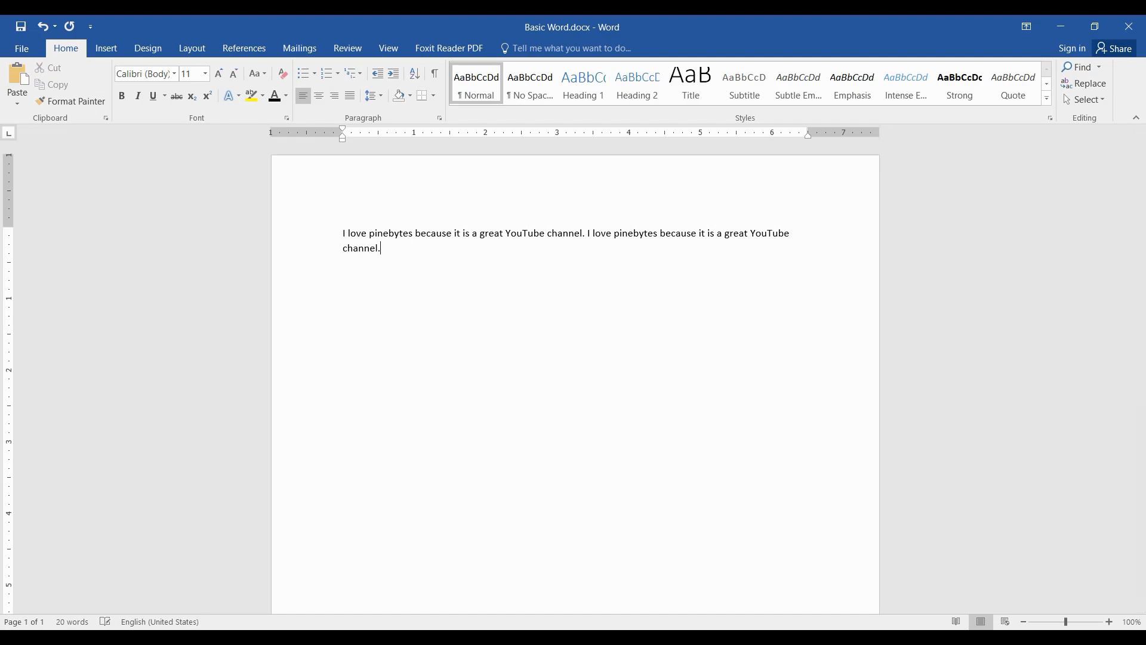
pyautogui.doubleClick(266, 230)
pyautogui.rightClick(386, 240)
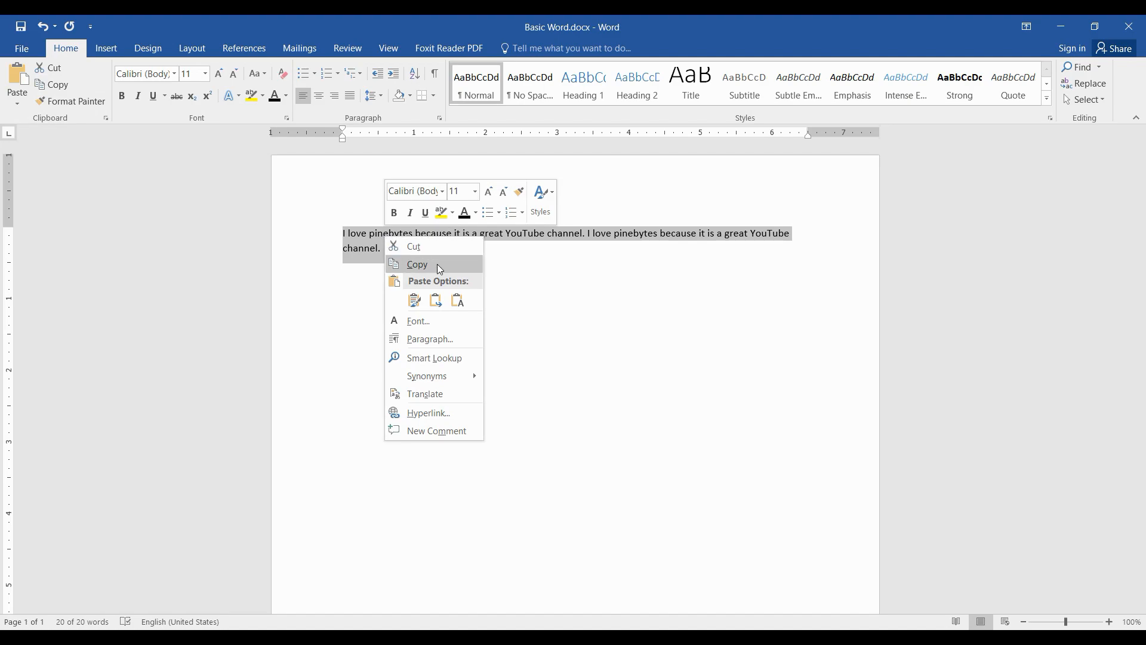
pyautogui.click(572, 276)
# - Select the two-sentence paragraph, cut it, and paste it back in place
pyautogui.click(252, 249)
pyautogui.moveTo(252, 249); pyautogui.dragTo(253, 235)
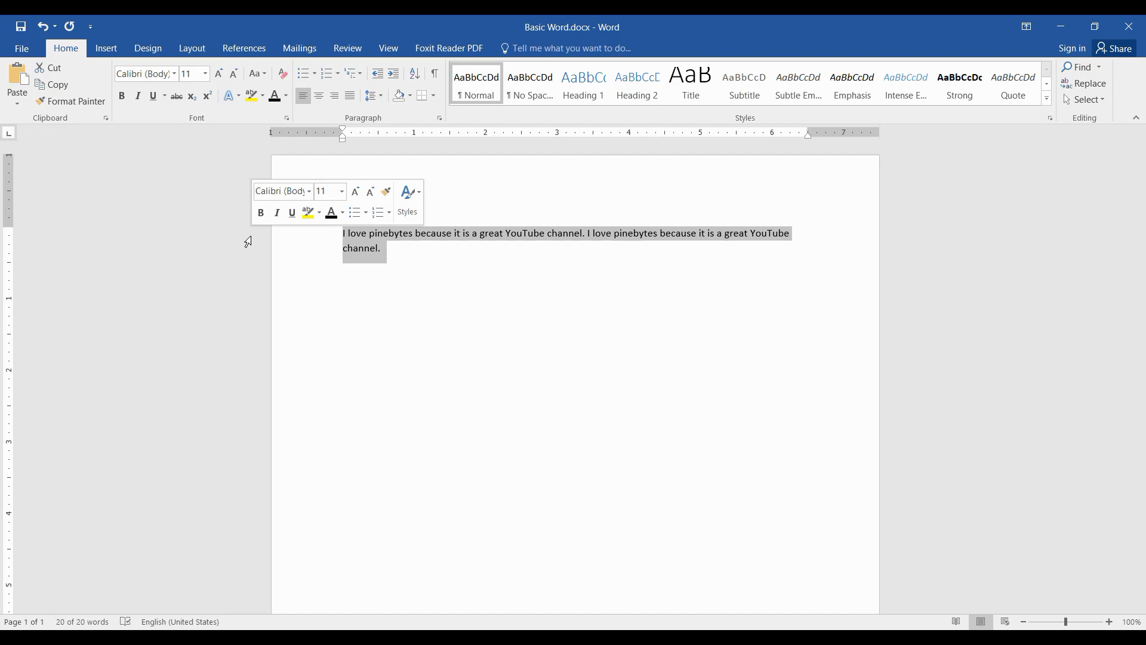
pyautogui.hotkey('ctrl', 'x')
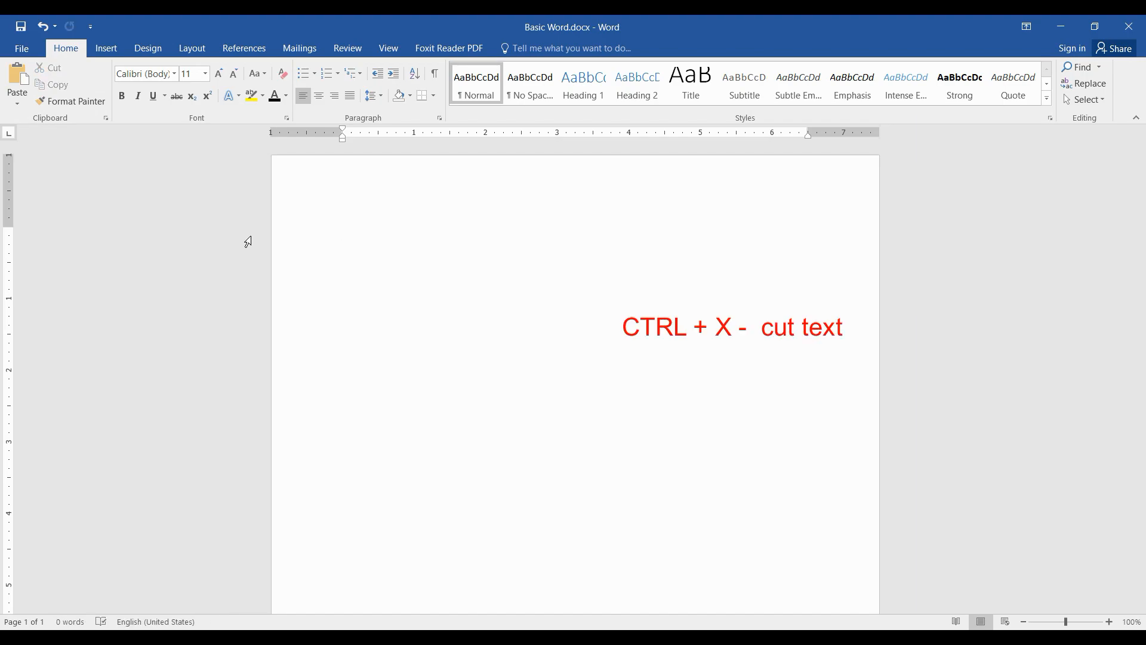
pyautogui.hotkey('ctrl', 'v')
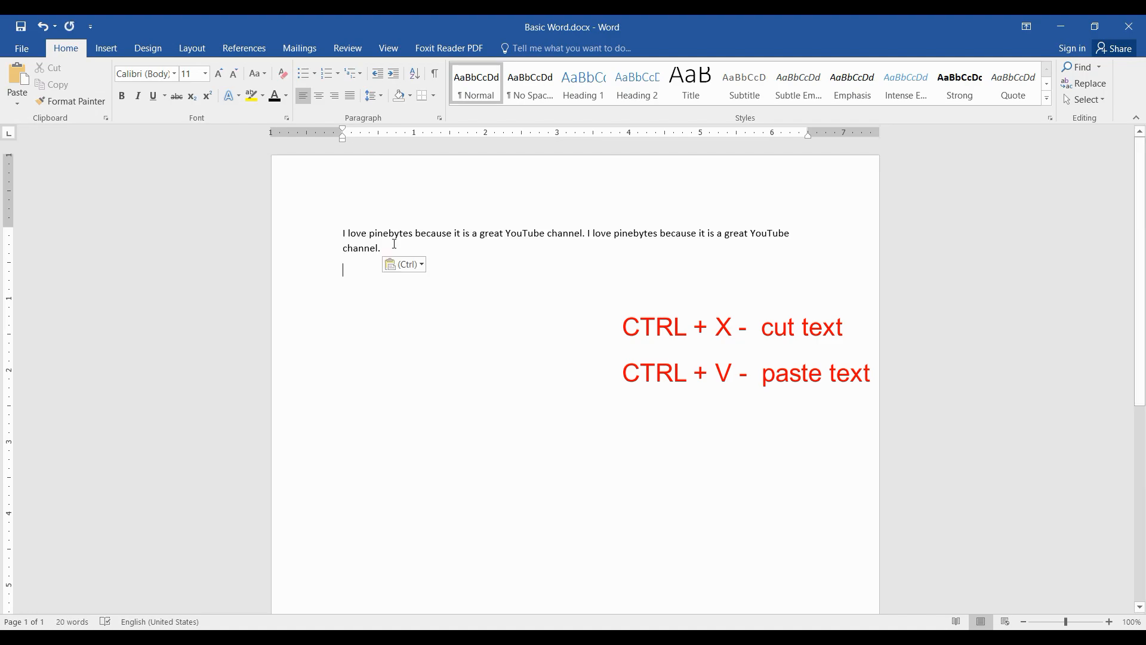
# - Copy the two-sentence paragraph and paste the copy directly after its last sentence
pyautogui.moveTo(394, 243); pyautogui.dragTo(292, 227)
pyautogui.hotkey('ctrl', 'c')
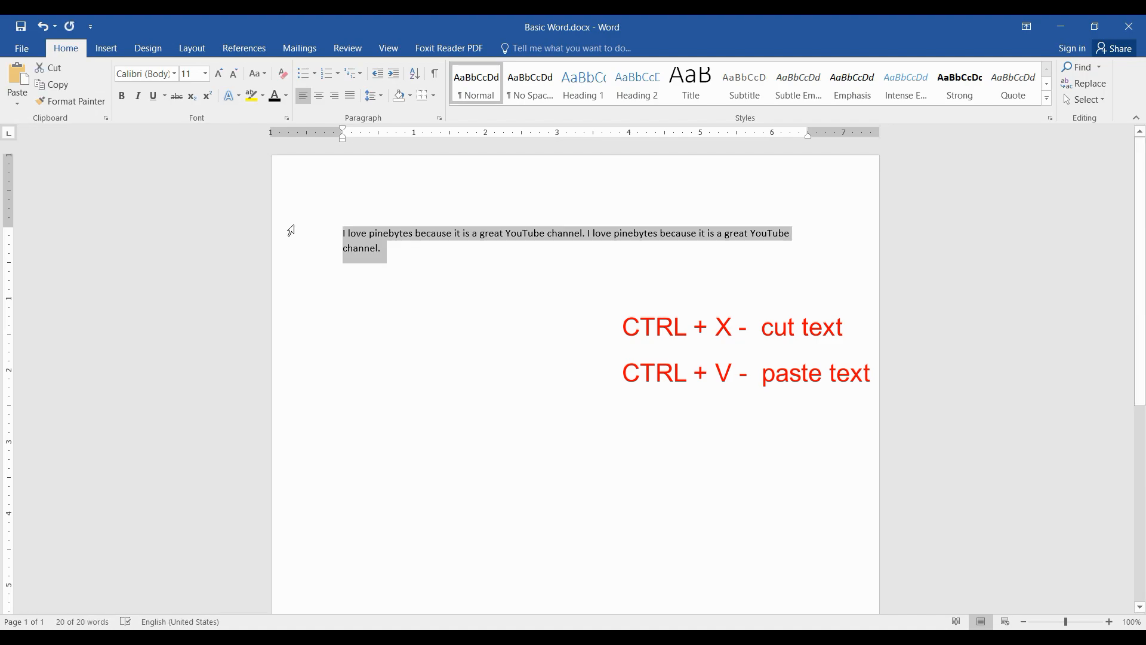
pyautogui.click(419, 247)
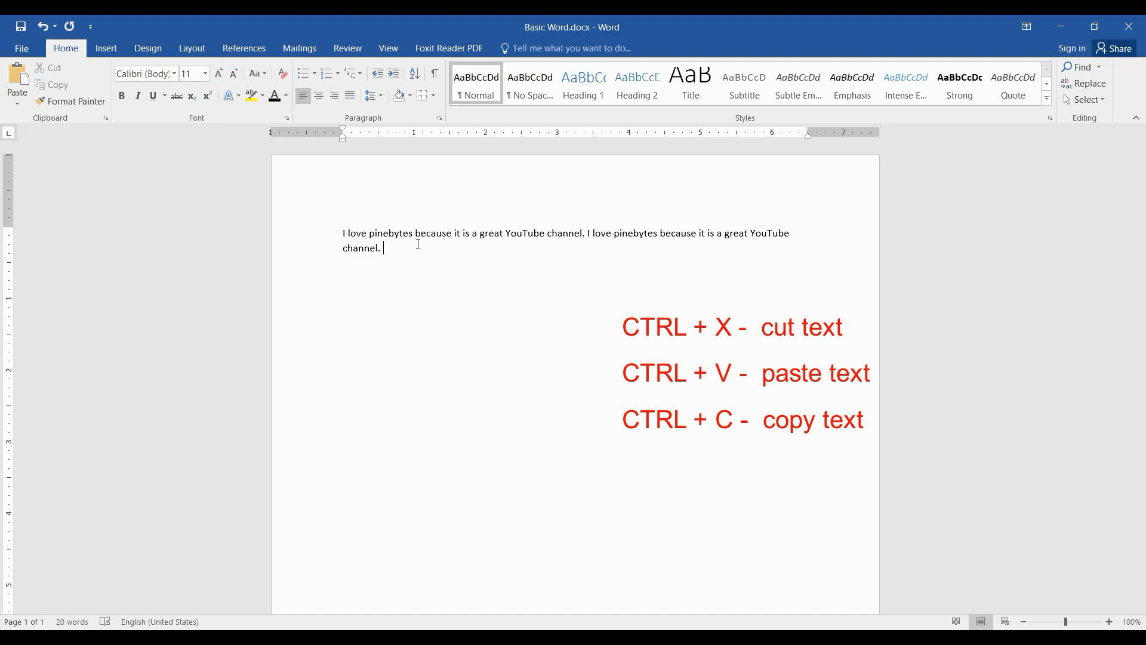
pyautogui.hotkey('ctrl', 'v')
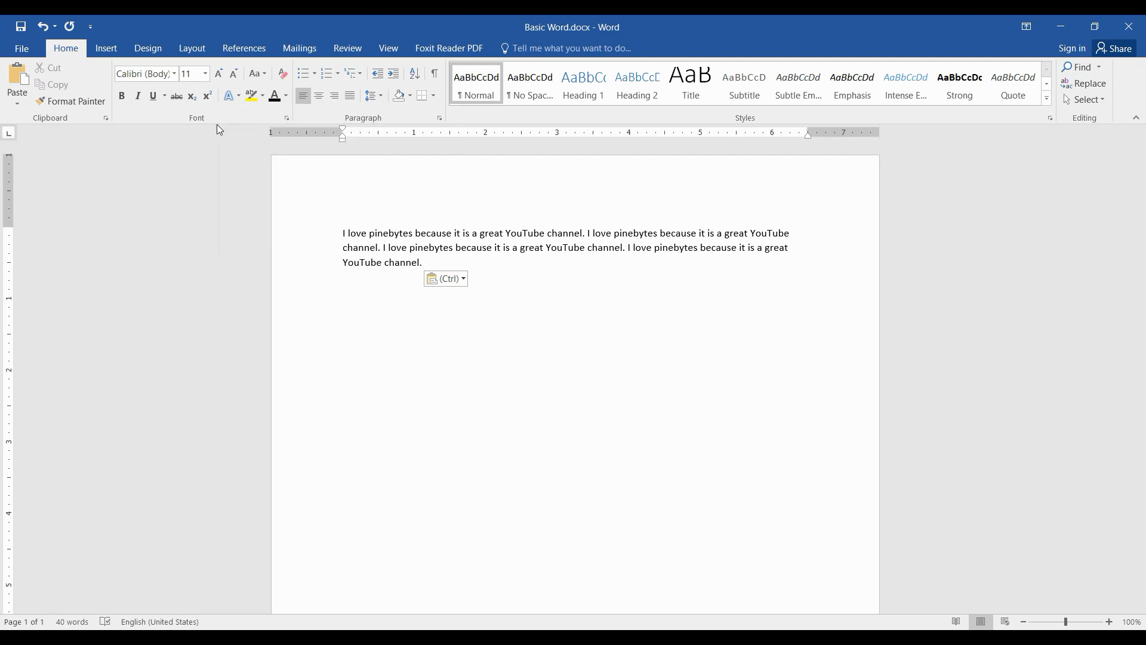
pyautogui.click(207, 74)
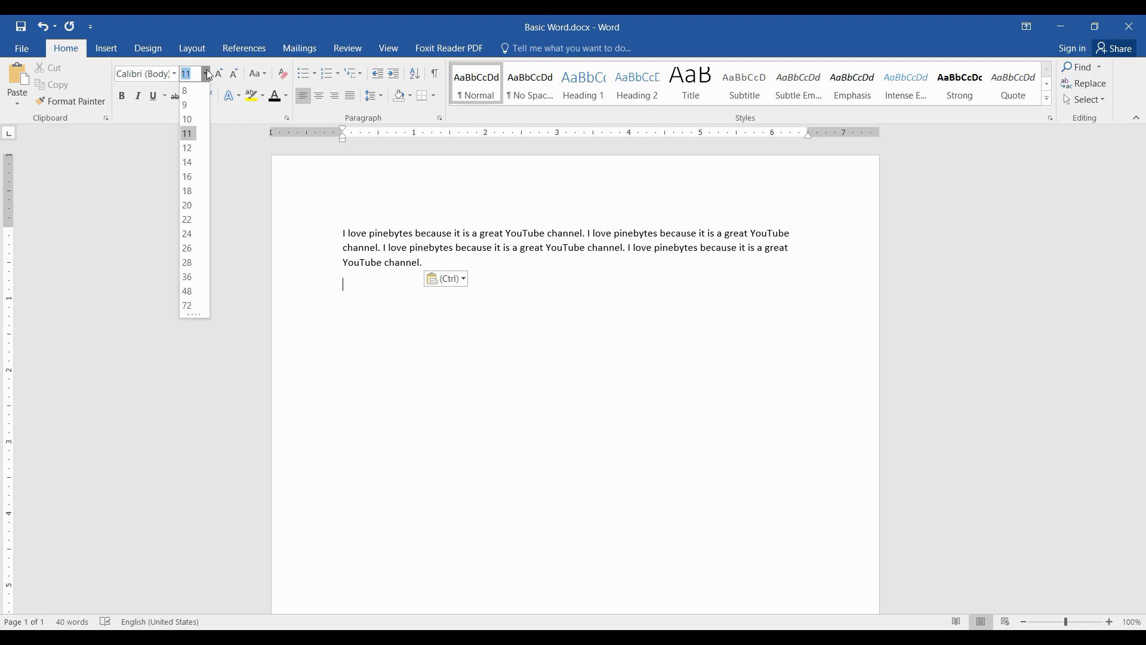
pyautogui.click(206, 74)
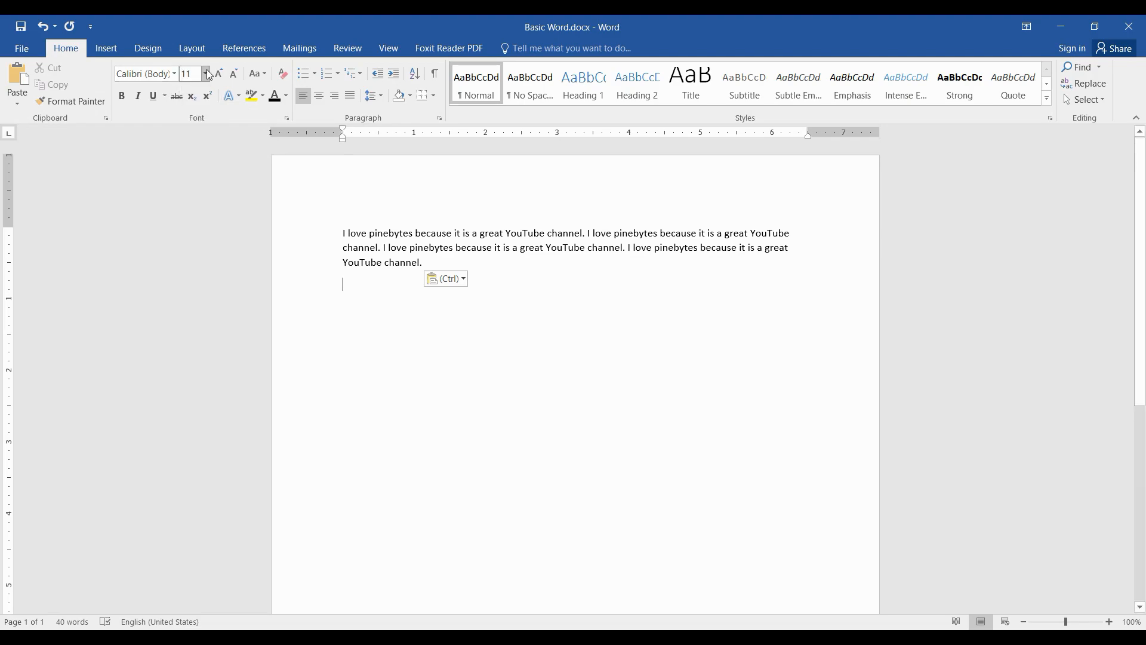
pyautogui.click(174, 74)
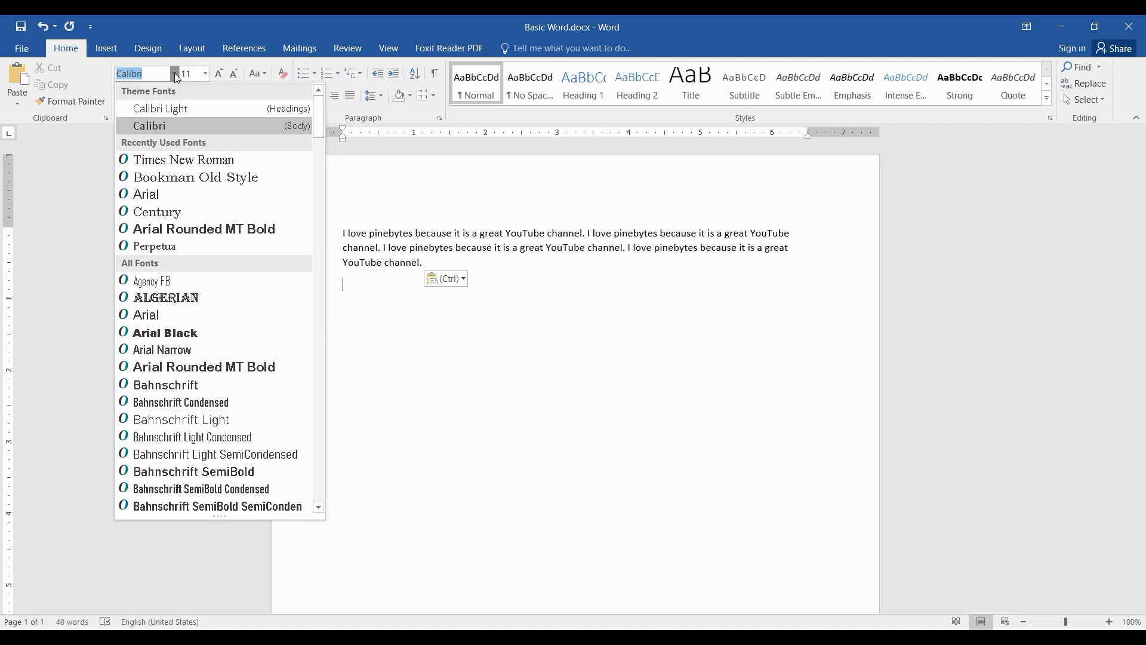
pyautogui.click(485, 260)
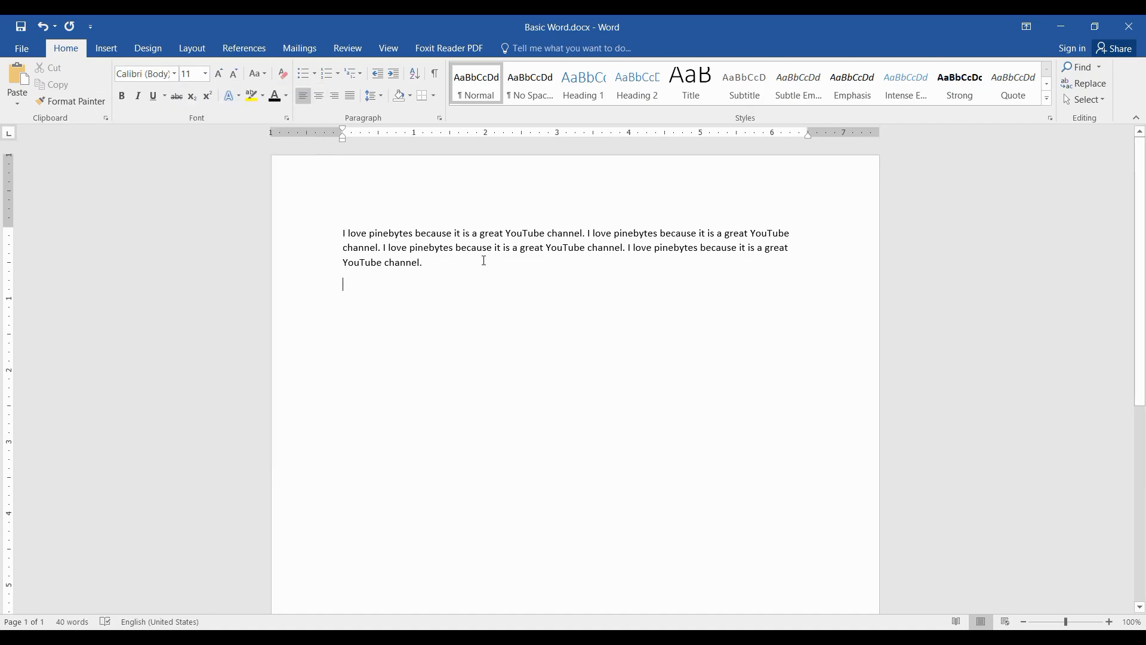
# - Change the font of the entire paragraph to Times New Roman
pyautogui.tripleClick(273, 230)
pyautogui.click(175, 74)
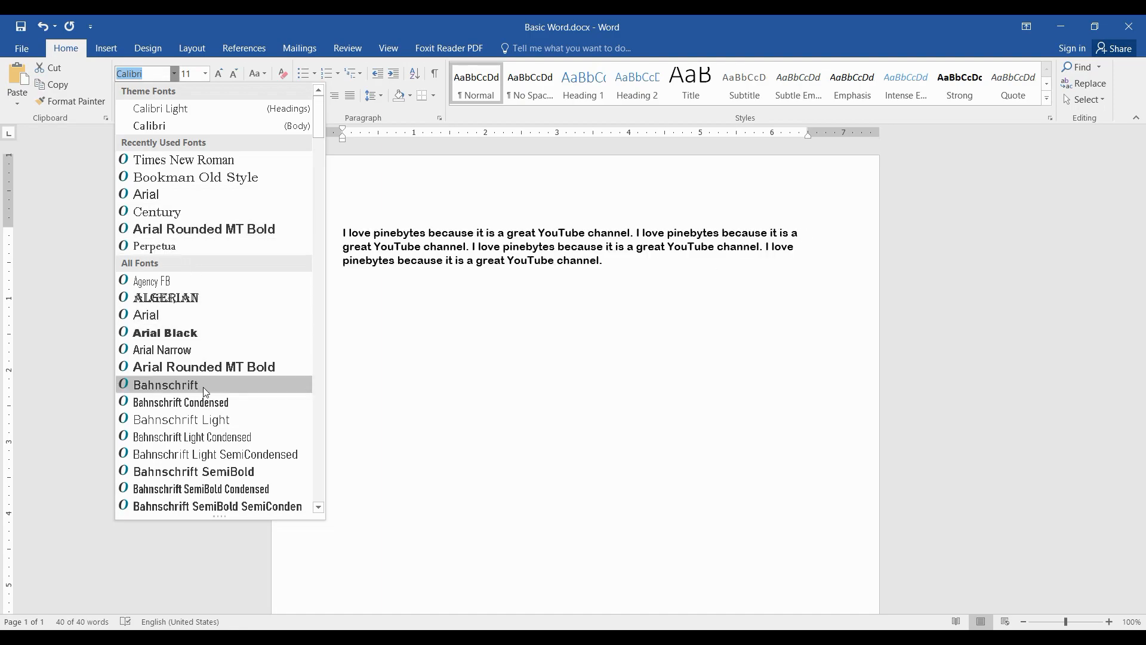
pyautogui.click(158, 72)
pyautogui.moveTo(158, 72); pyautogui.dragTo(70, 71)
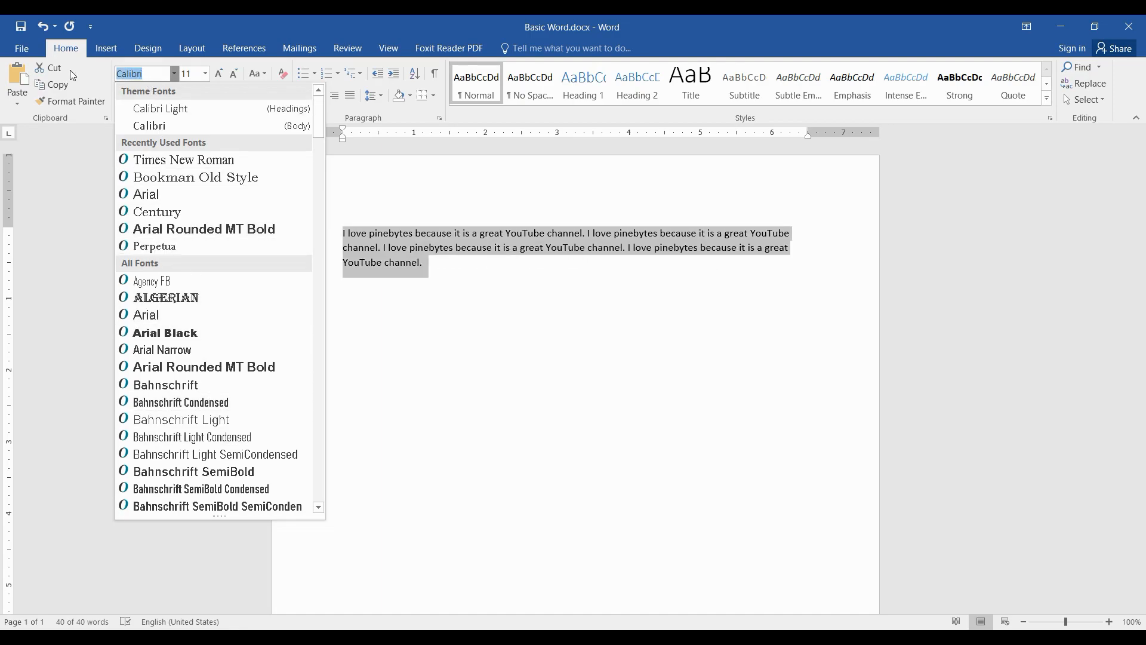
pyautogui.write('Times New Roman')
pyautogui.press('Return')
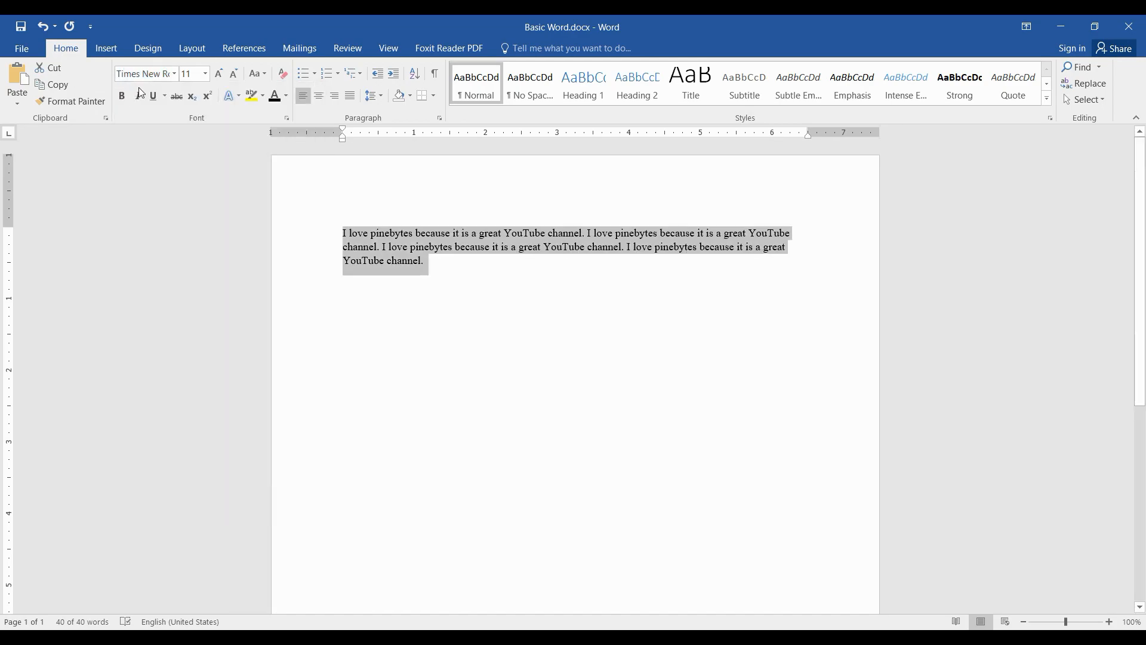
# - Grow and shrink the selected paragraph's font size by single increments, ending at 12
pyautogui.click(219, 74)
pyautogui.click(219, 73)
pyautogui.click(231, 74)
pyautogui.click(231, 74)
pyautogui.click(230, 74)
pyautogui.click(219, 74)
pyautogui.click(219, 73)
# - Set the paragraph's font size to 15 and reduce it by one increment to 14
pyautogui.click(206, 74)
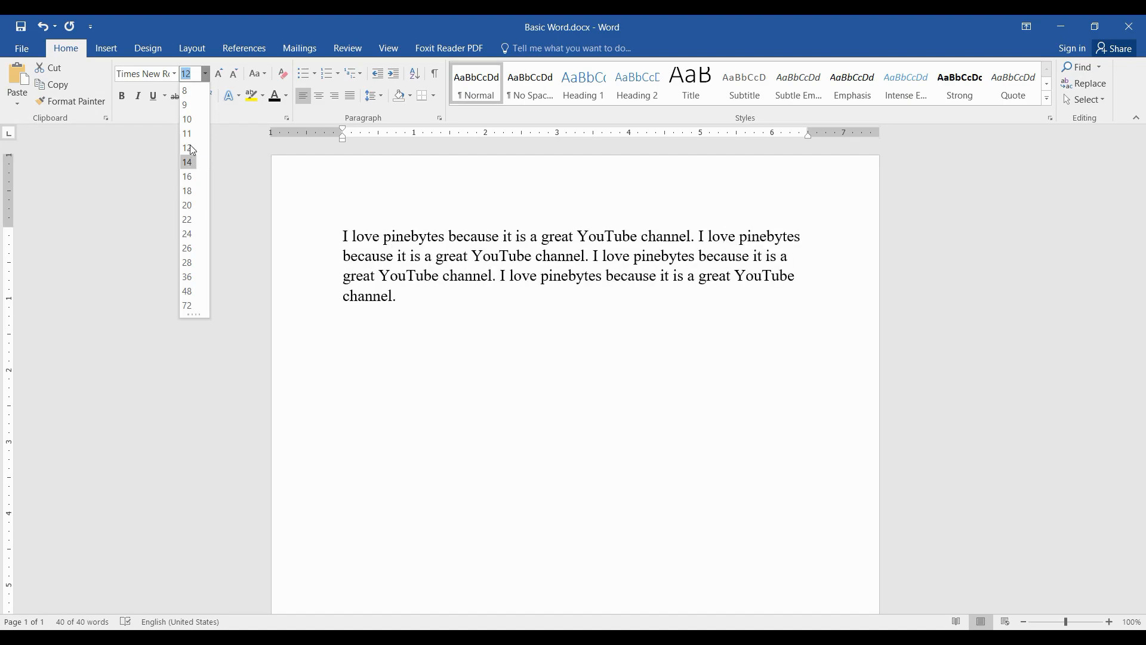
pyautogui.write('15')
pyautogui.press('Return')
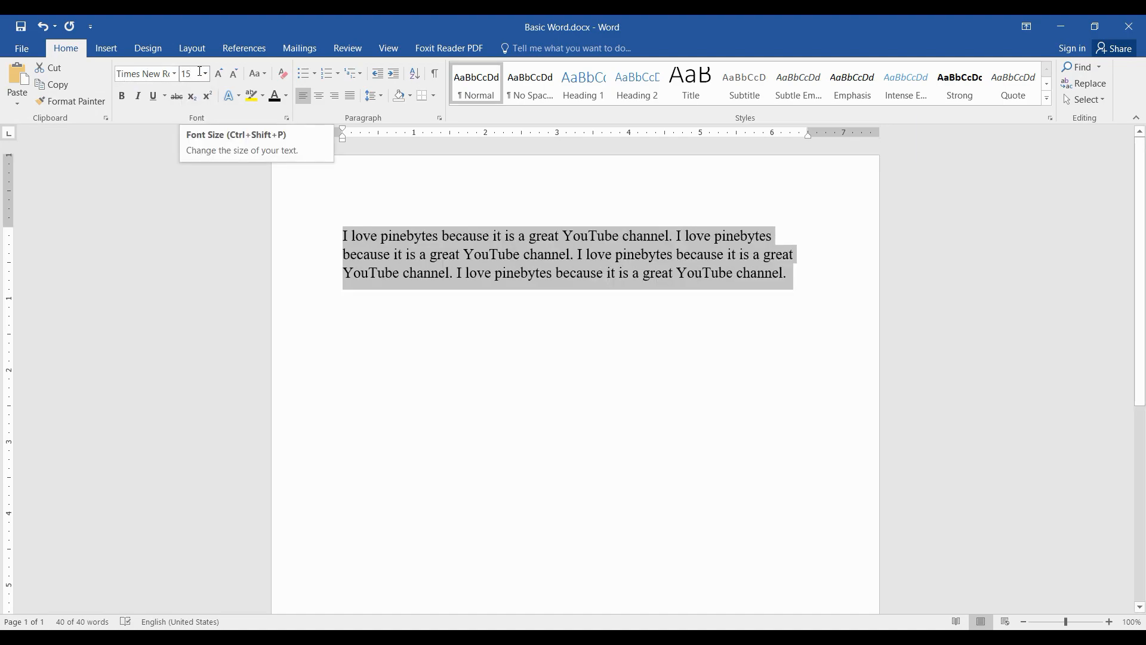
pyautogui.click(235, 77)
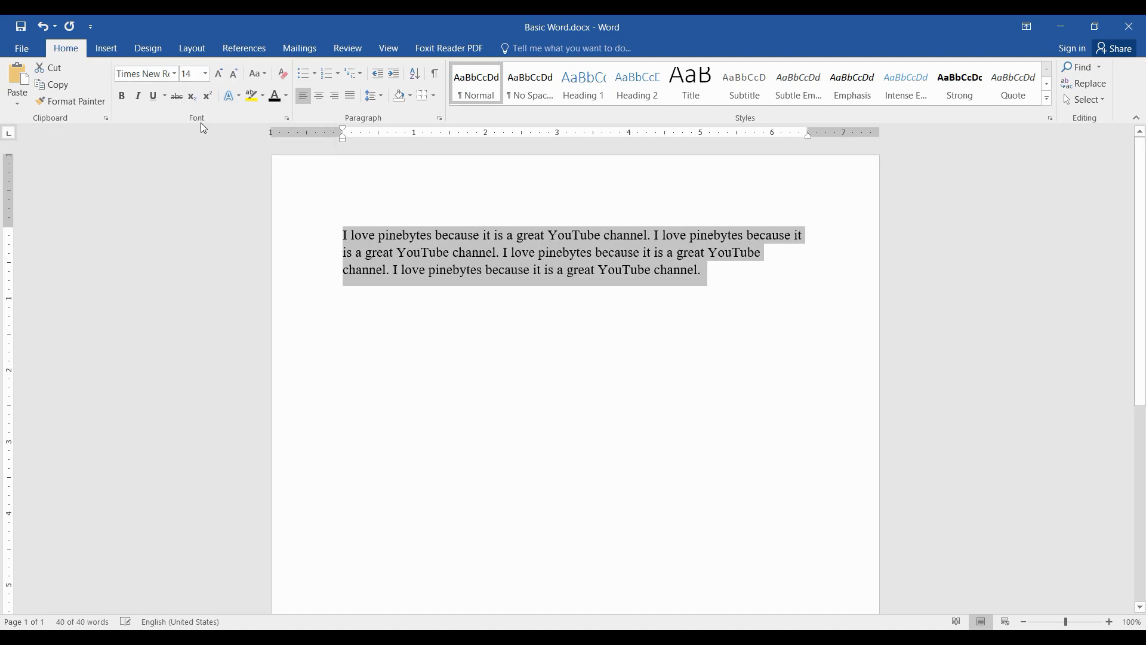
# - Apply bold, italic and underline formatting to the entire paragraph
pyautogui.click(123, 99)
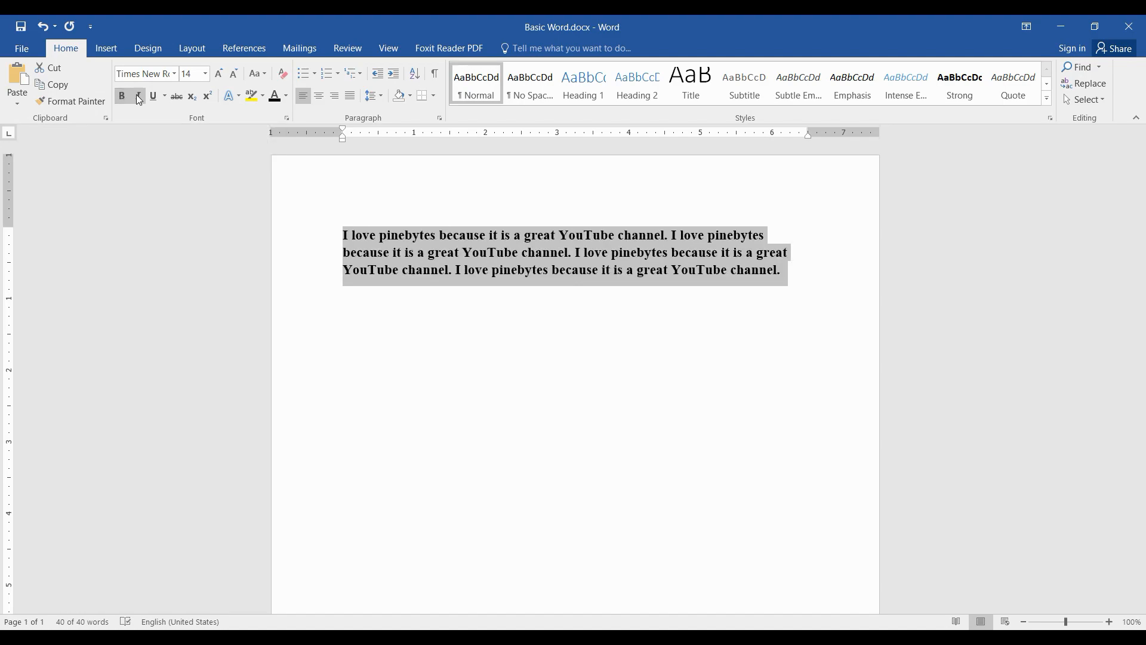
pyautogui.click(139, 97)
pyautogui.click(152, 98)
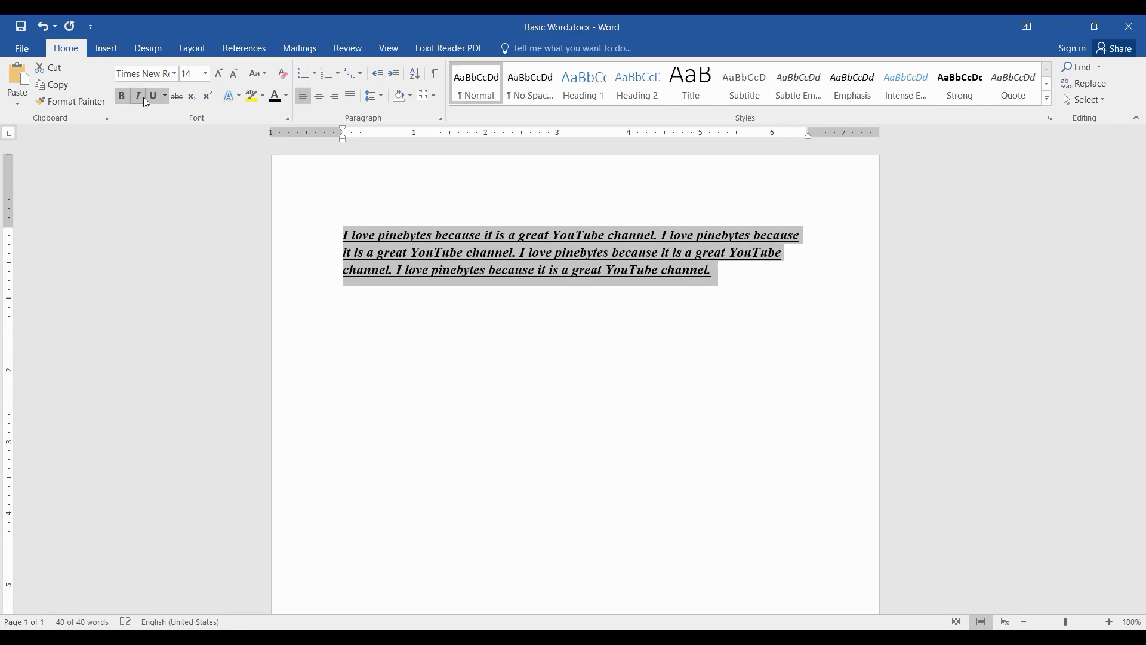
# - Remove the bold, italic and underline formatting from the entire paragraph
pyautogui.click(138, 97)
pyautogui.click(123, 96)
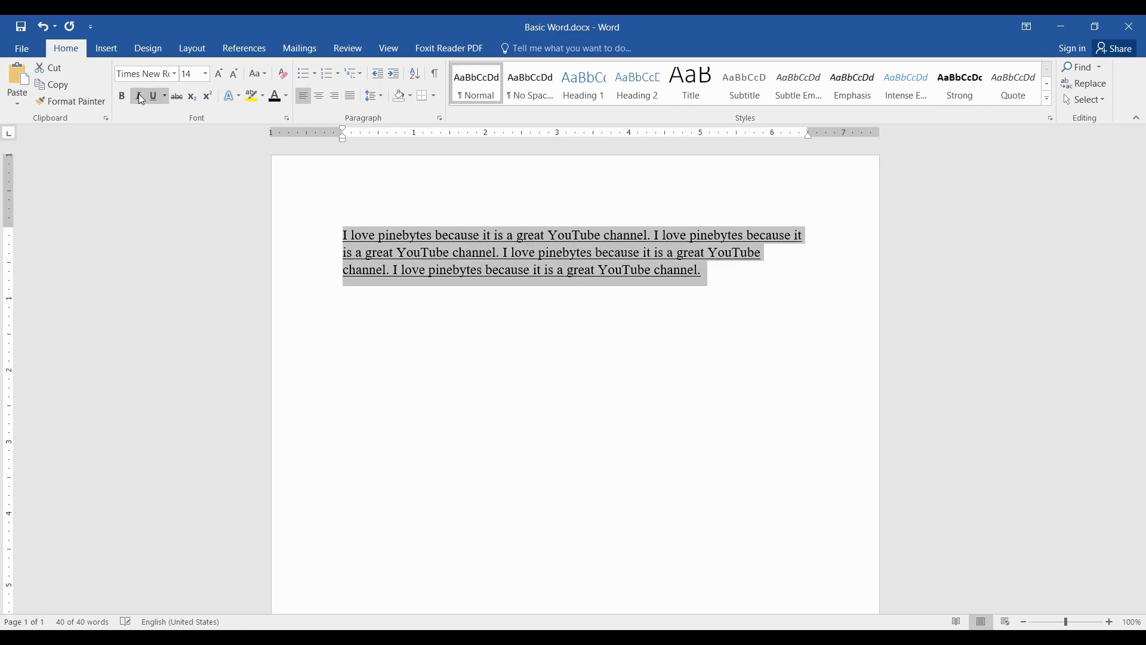
pyautogui.click(143, 96)
pyautogui.click(152, 95)
pyautogui.click(140, 96)
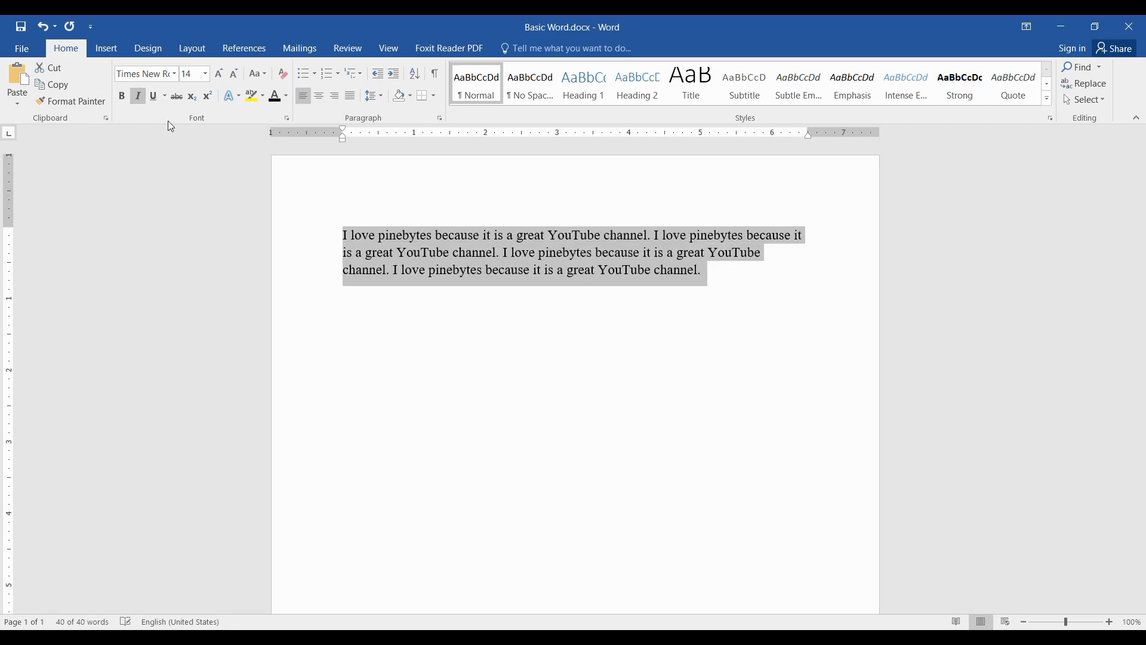
# - Apply strikethrough to the text from the second sentence through the end of the paragraph
pyautogui.click(537, 287)
pyautogui.moveTo(722, 281); pyautogui.dragTo(654, 231)
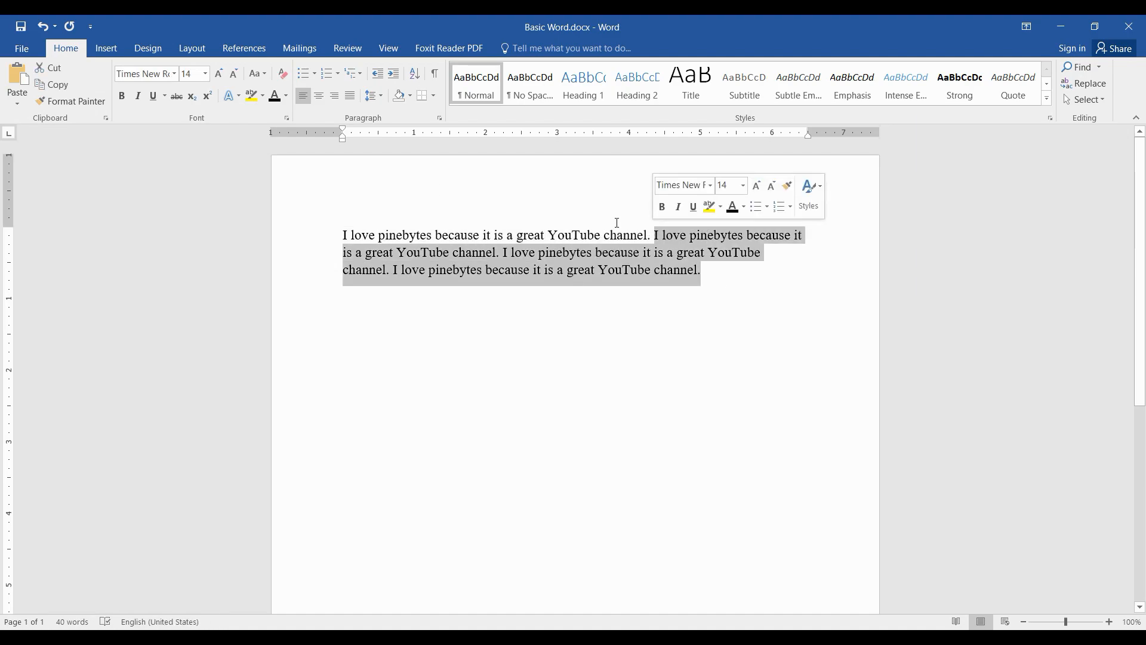
pyautogui.click(176, 96)
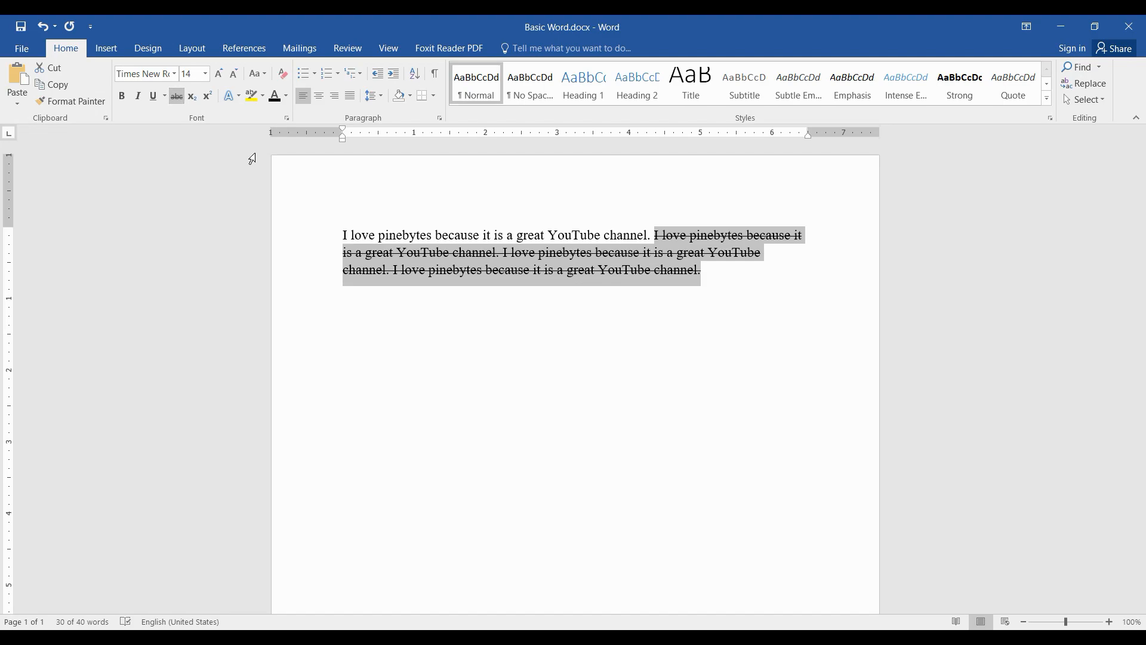
# - Remove the strikethrough from the second sentence through the end of the paragraph
pyautogui.click(727, 333)
pyautogui.moveTo(737, 328); pyautogui.dragTo(656, 236)
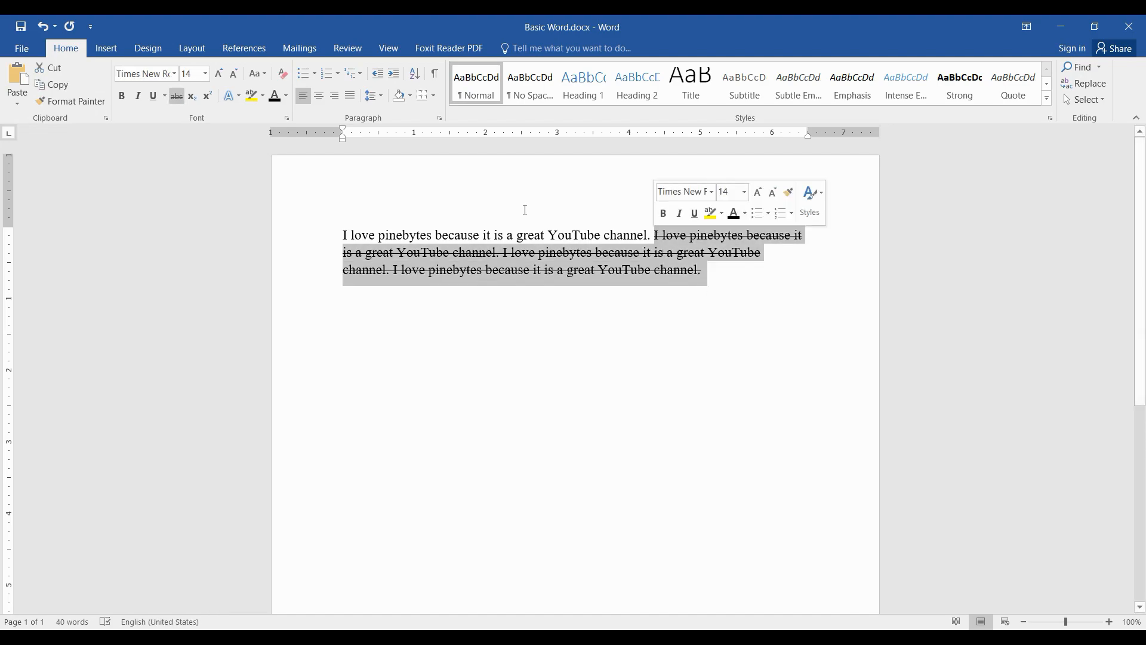
pyautogui.click(177, 97)
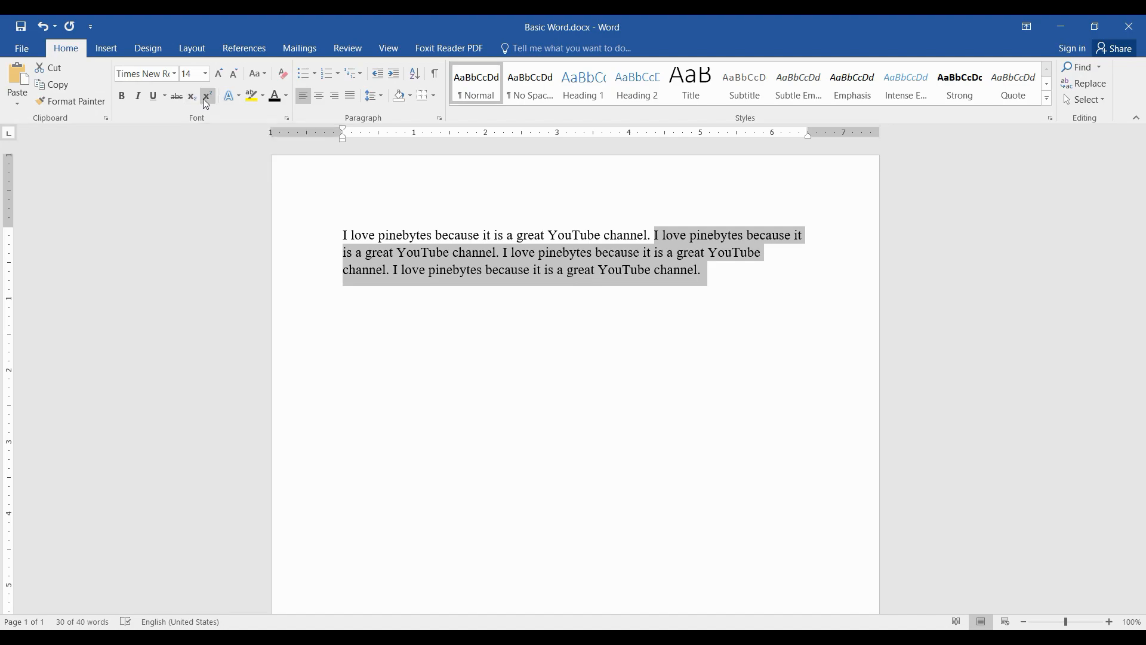
# - Enter "E=mc2" on the empty line below the paragraph and format the 2 as superscript
pyautogui.click(739, 287)
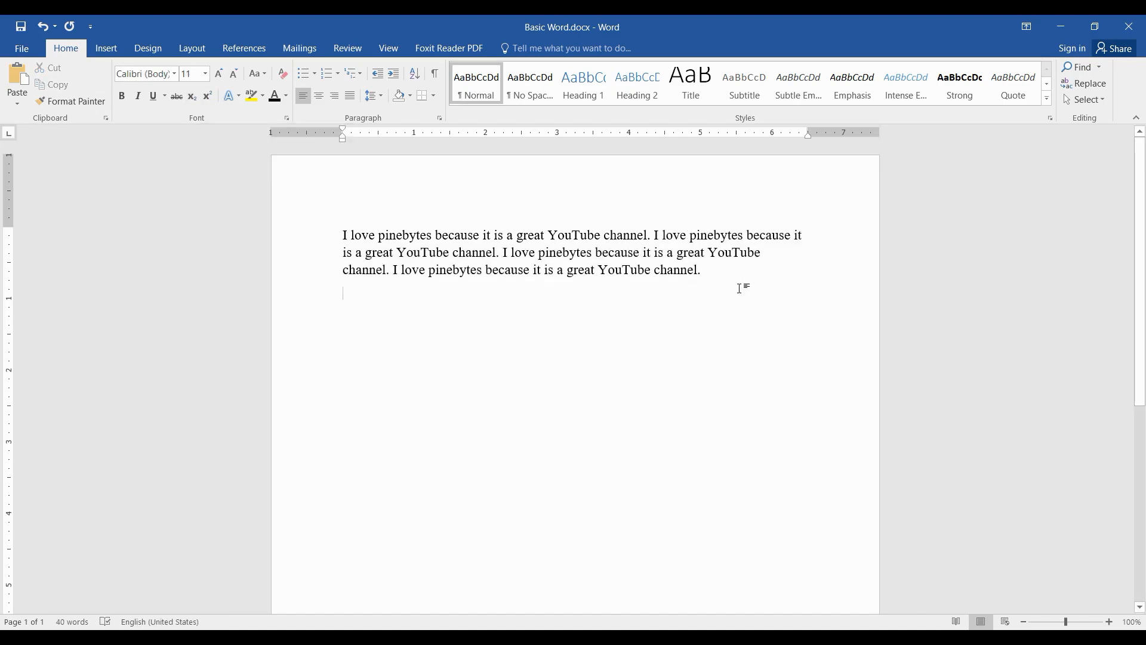
pyautogui.write('E')
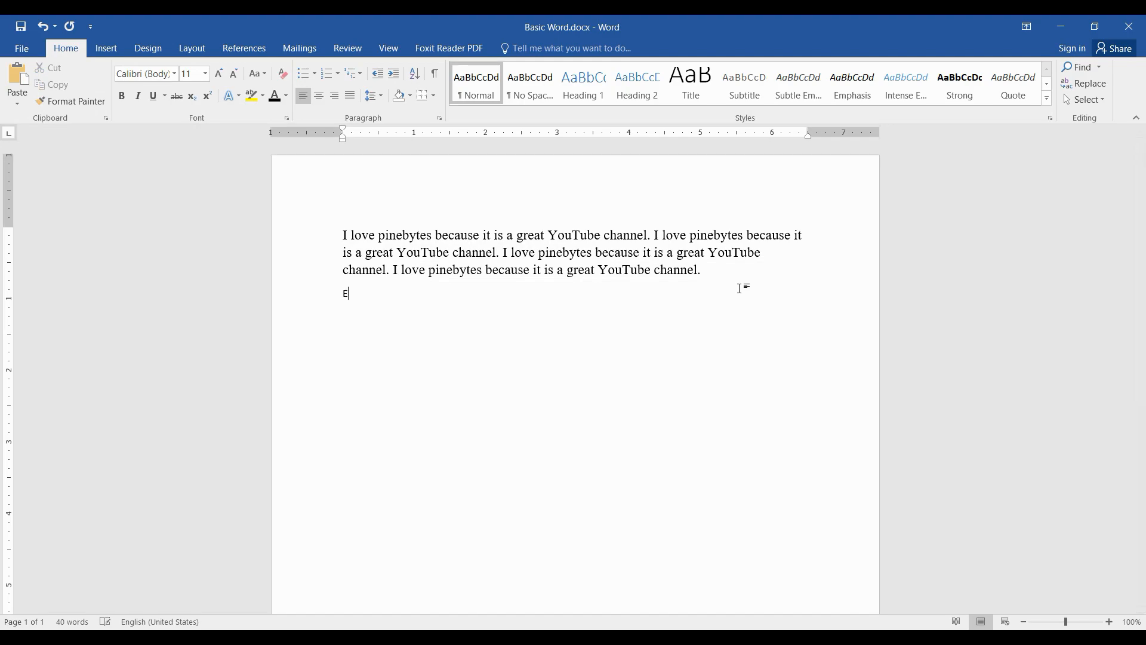
pyautogui.write('=mc2')
pyautogui.moveTo(374, 294); pyautogui.dragTo(367, 293)
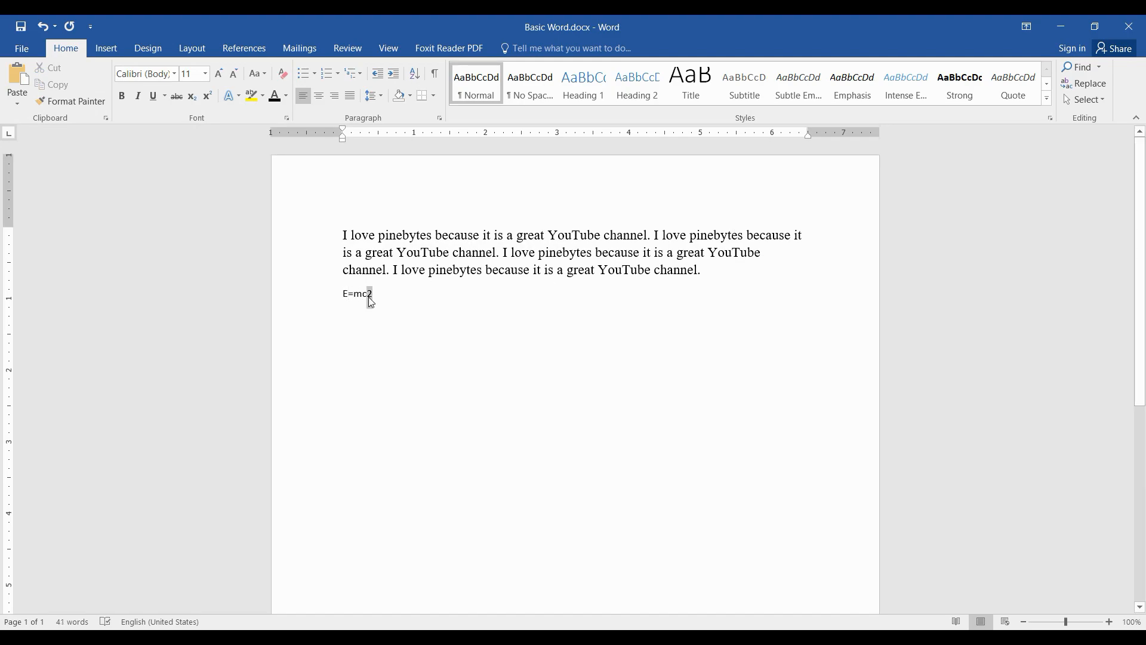
pyautogui.click(208, 97)
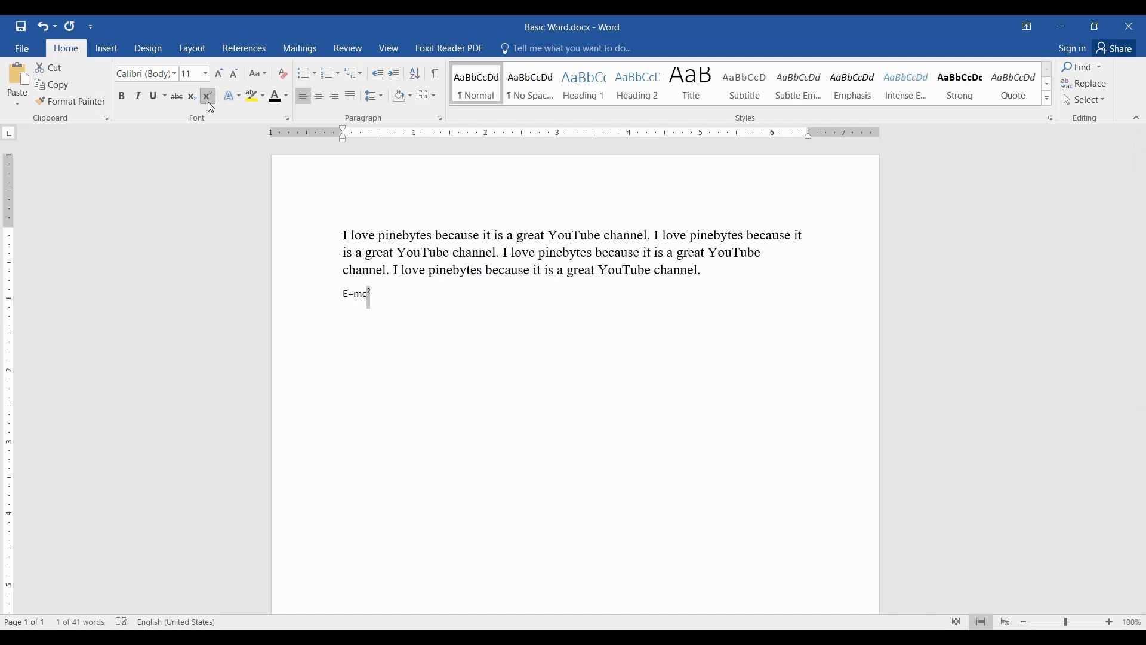
# - Select the whole E=mc² line below the paragraph and delete it
pyautogui.click(379, 296)
pyautogui.click(310, 295)
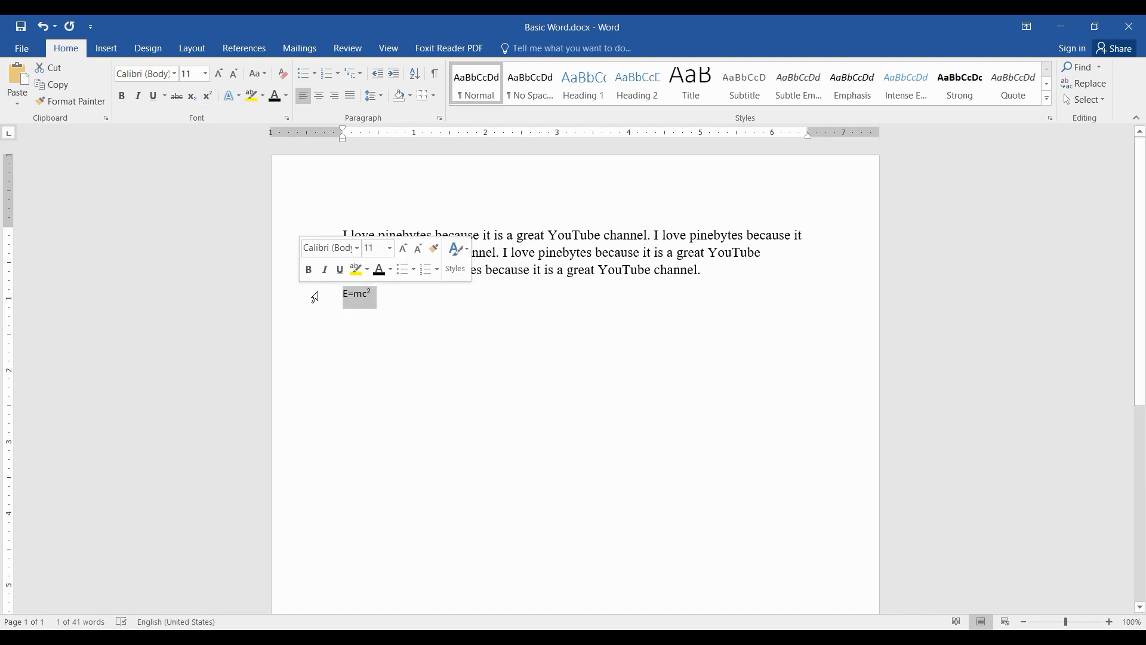
pyautogui.press('Delete')
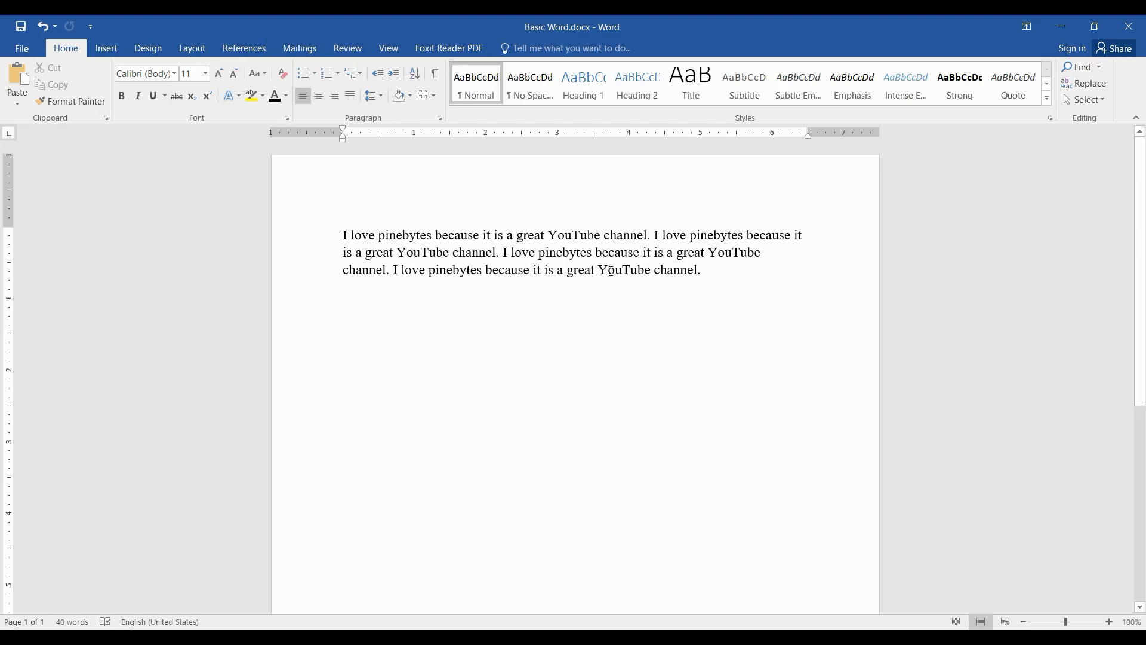
# - Highlight the word "pinebytes" in the last sentence in yellow
pyautogui.doubleClick(438, 269)
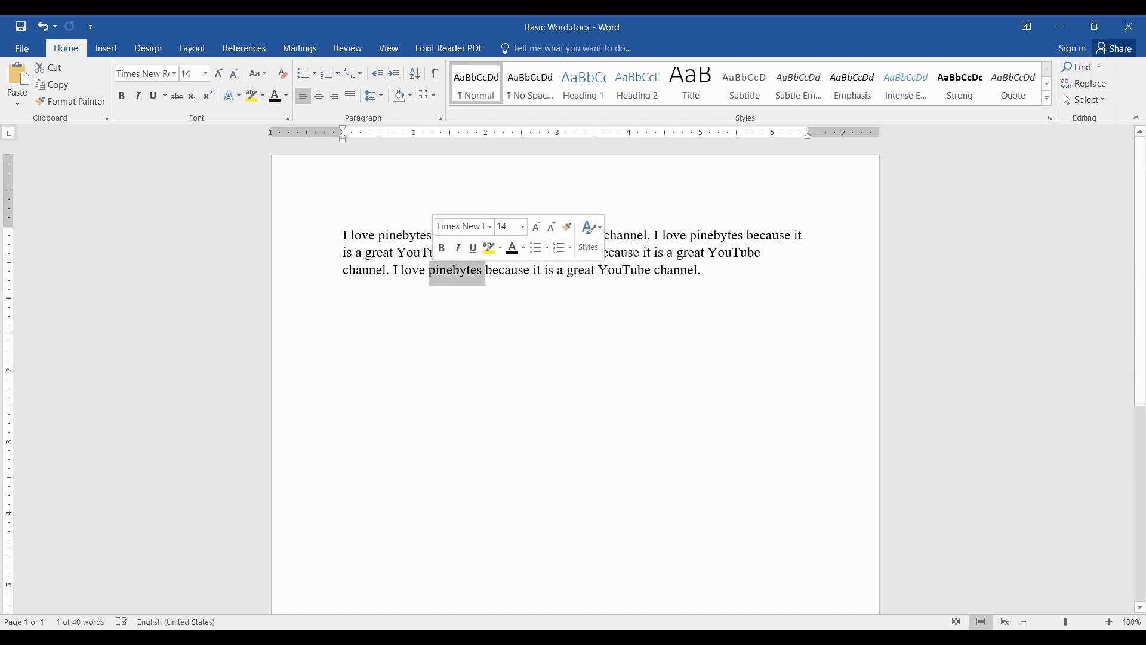
pyautogui.click(250, 98)
pyautogui.click(421, 270)
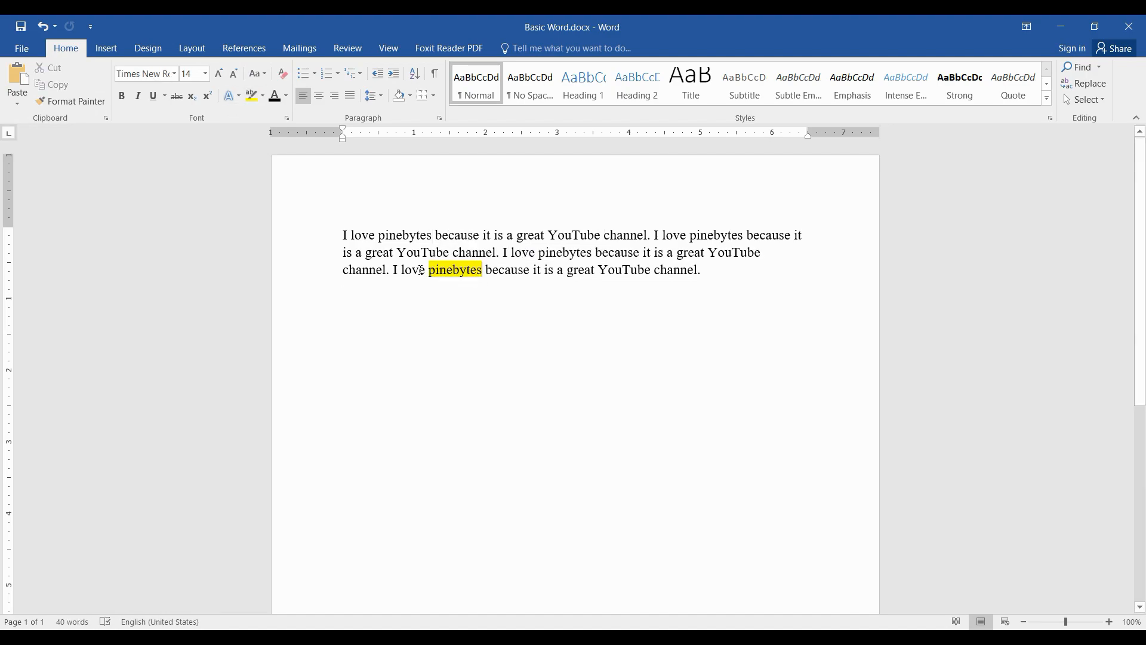
# - Highlight the entire last sentence of the paragraph in yellow
pyautogui.moveTo(394, 270); pyautogui.dragTo(706, 269)
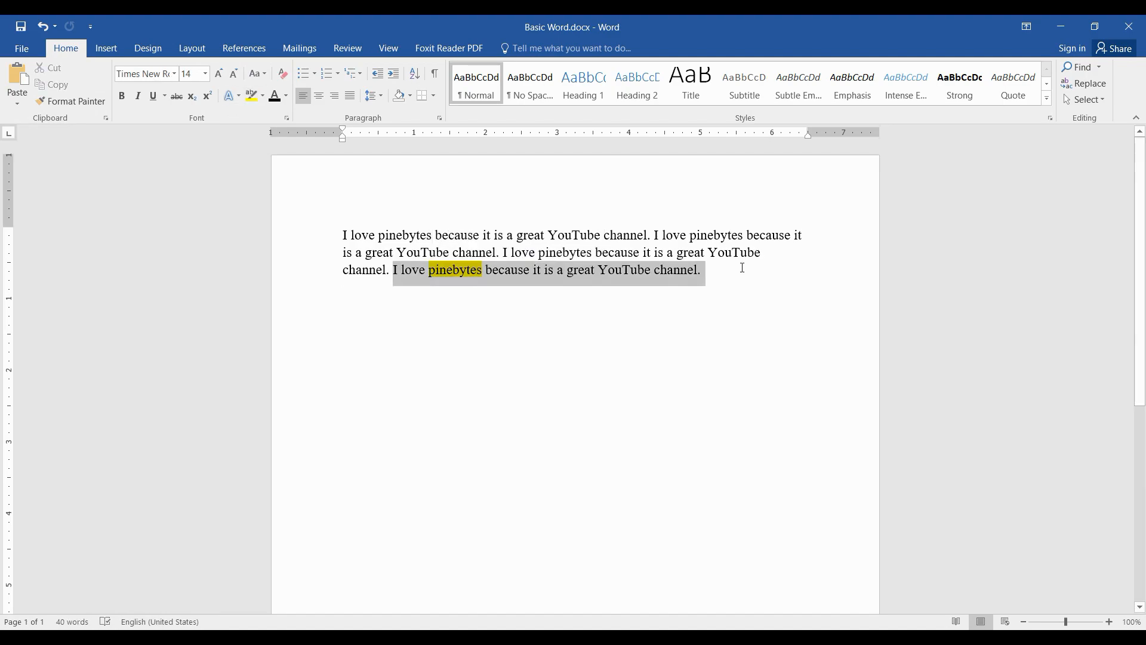
pyautogui.click(251, 95)
pyautogui.click(504, 289)
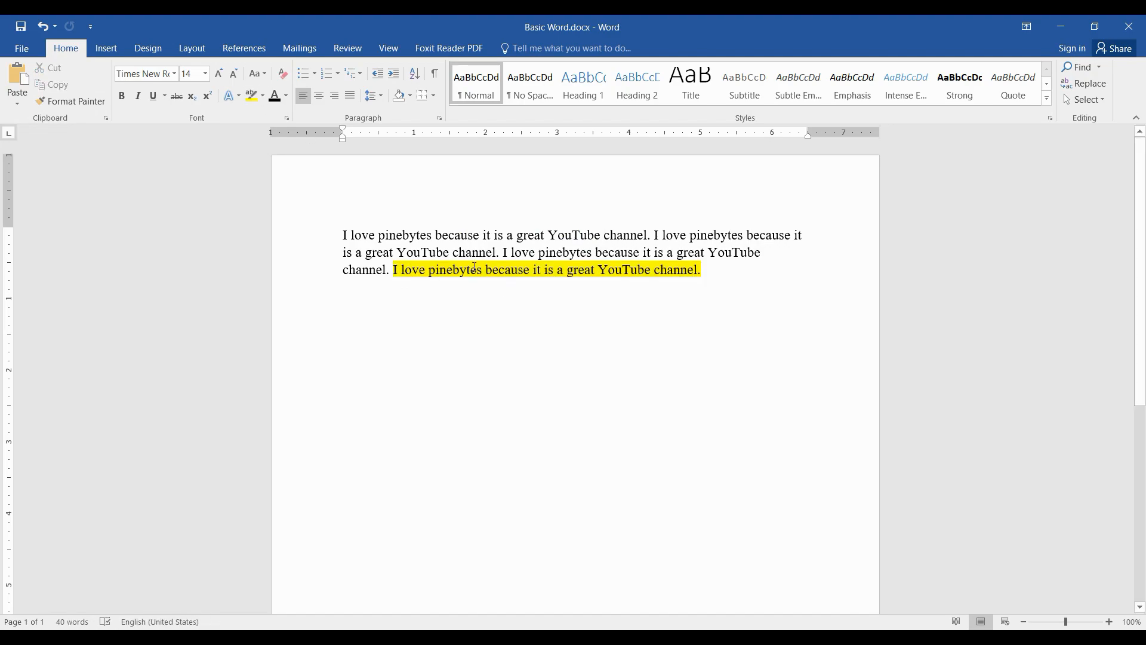
# - Remove the highlighting from the last sentence by setting its highlight to No Color
pyautogui.moveTo(394, 270); pyautogui.dragTo(706, 270)
pyautogui.click(263, 96)
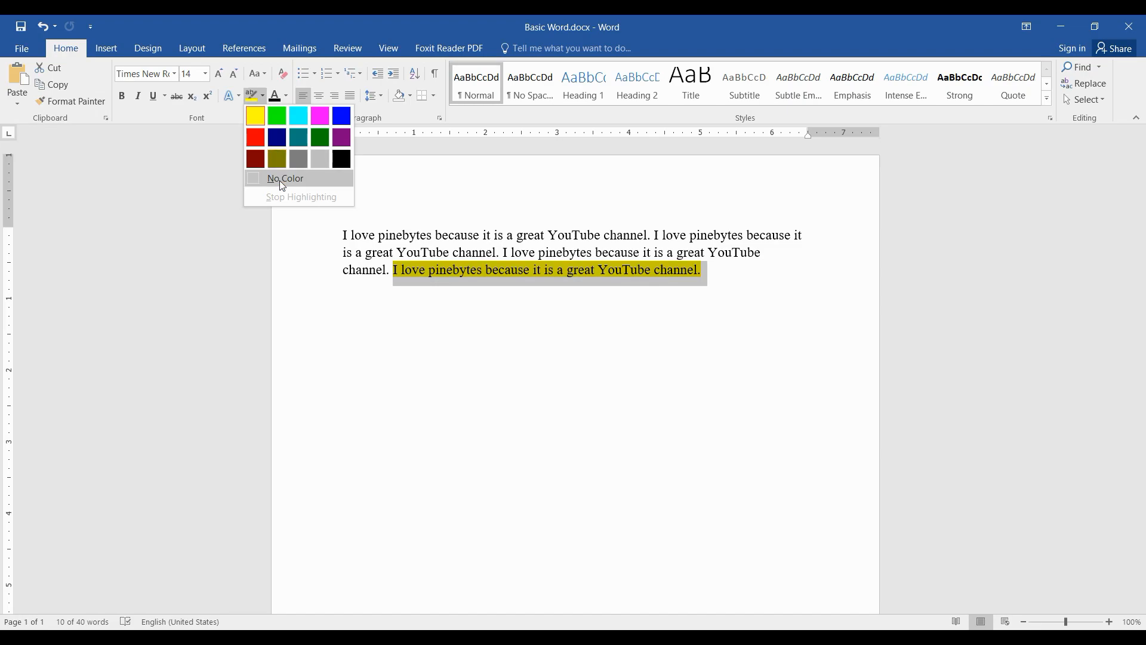
pyautogui.click(270, 178)
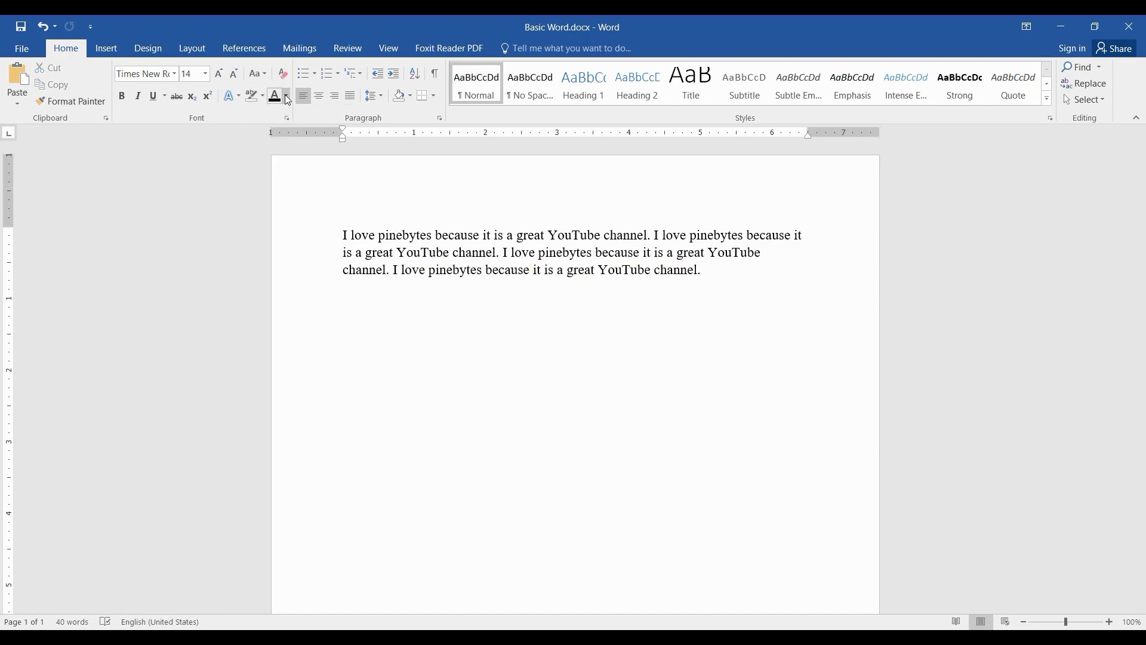
pyautogui.click(669, 291)
# - Try center and right alignment on the entire paragraph and settle on justified alignment
pyautogui.moveTo(342, 236); pyautogui.dragTo(743, 282)
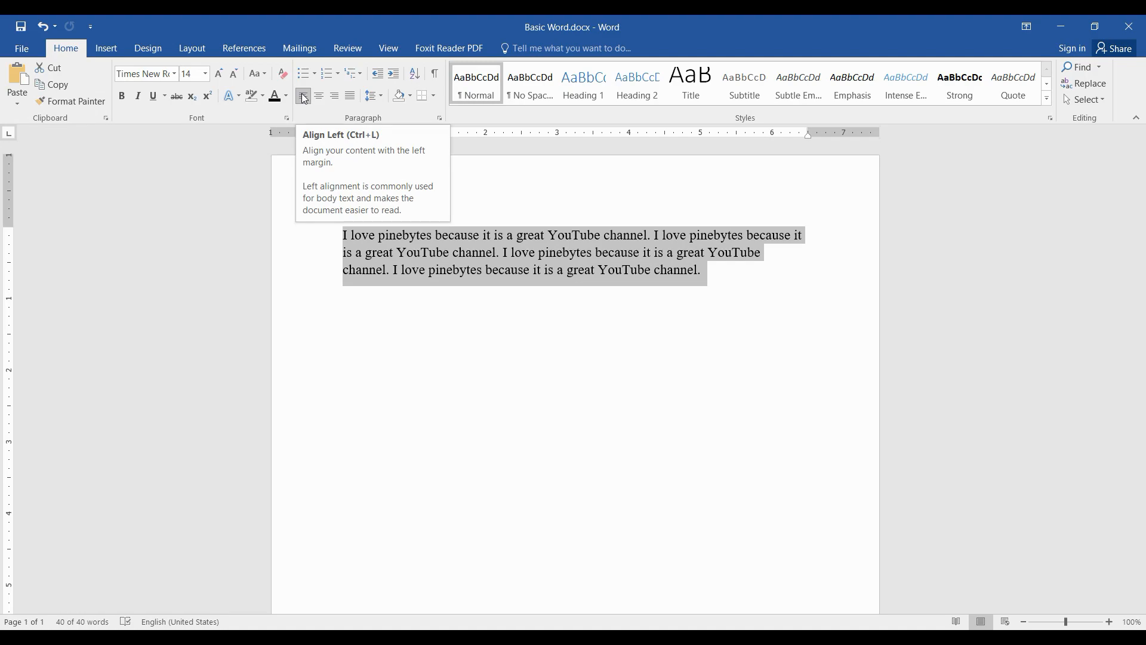
pyautogui.click(319, 95)
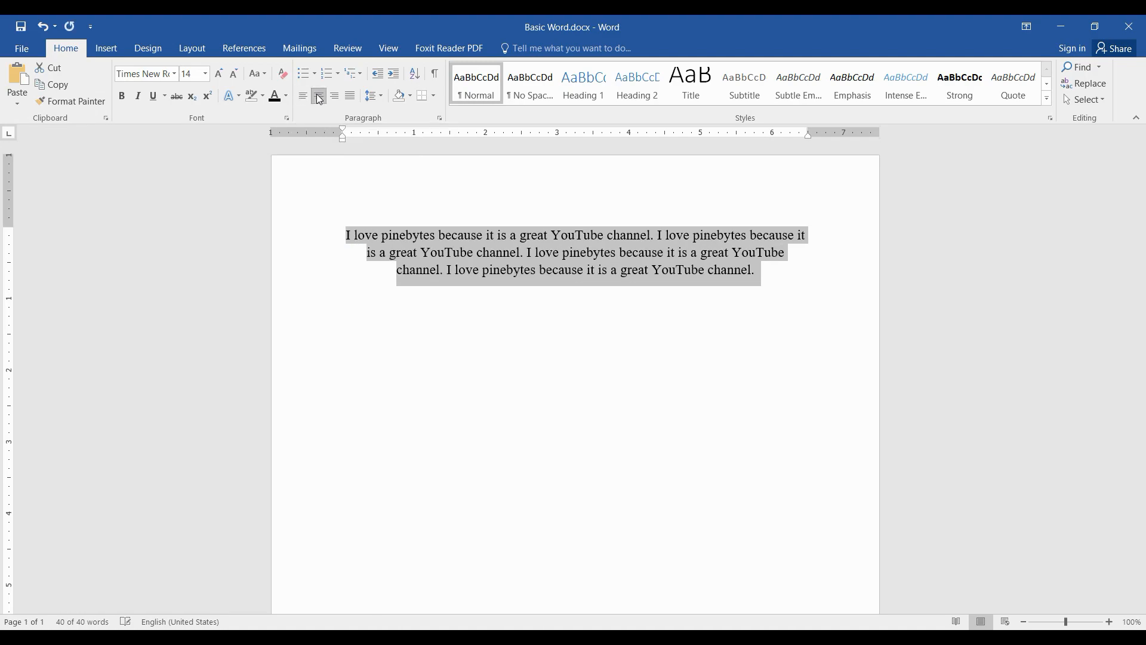
pyautogui.click(334, 96)
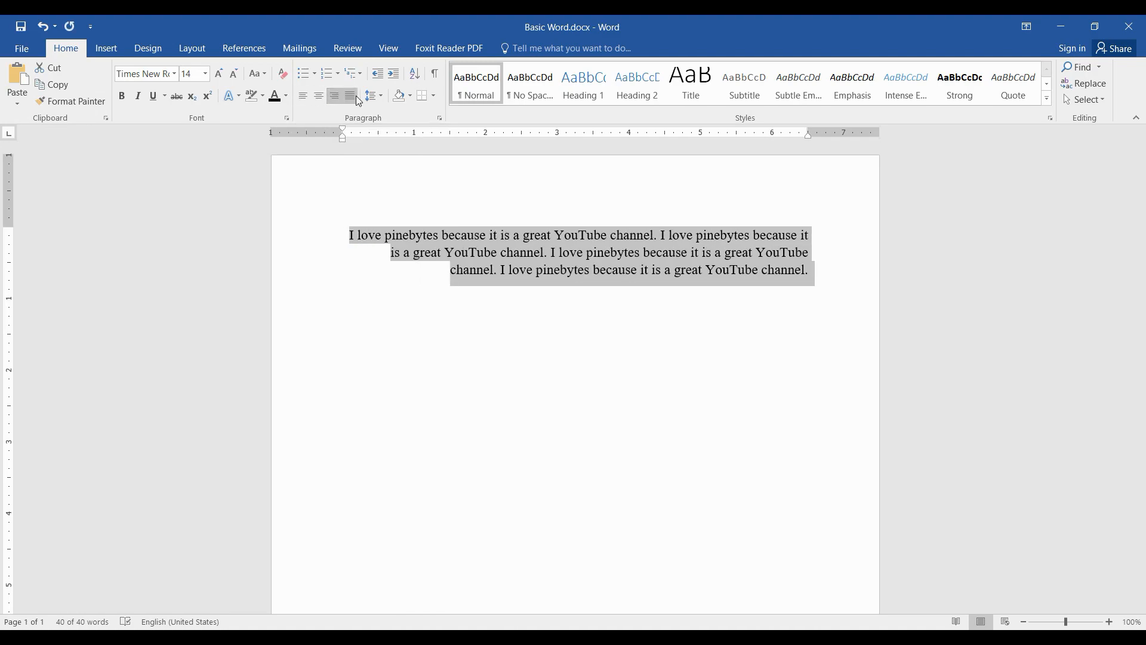
pyautogui.click(351, 97)
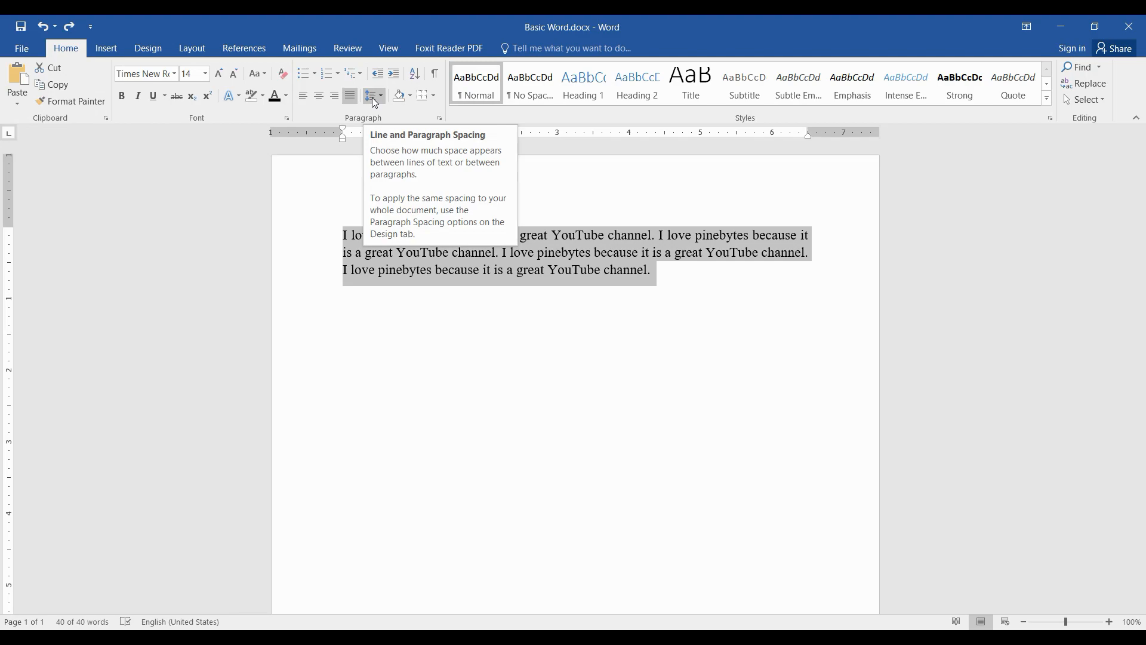
# - Set the line spacing of the whole paragraph to 1.5
pyautogui.click(374, 101)
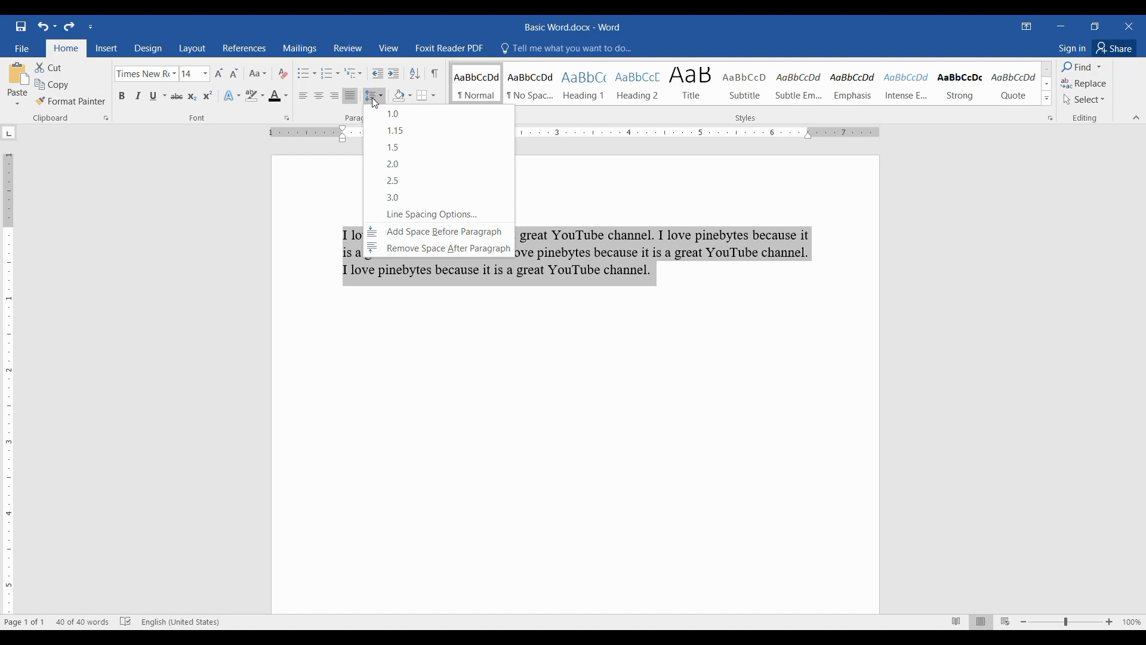
pyautogui.click(405, 149)
pyautogui.moveTo(651, 295); pyautogui.dragTo(268, 228)
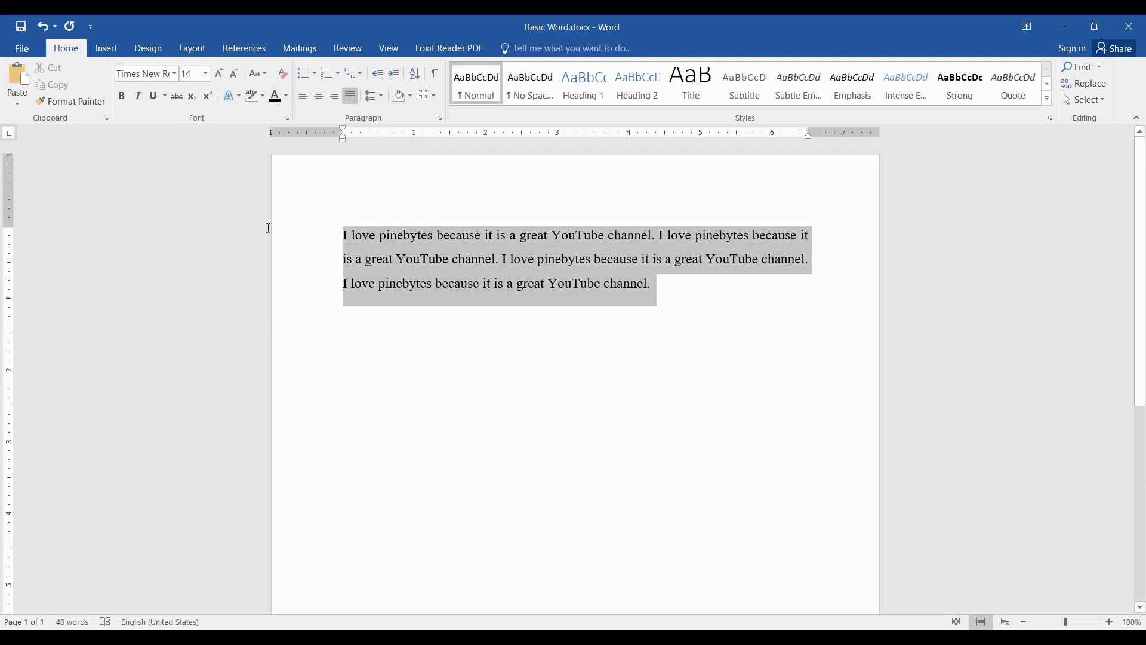
pyautogui.click(652, 314)
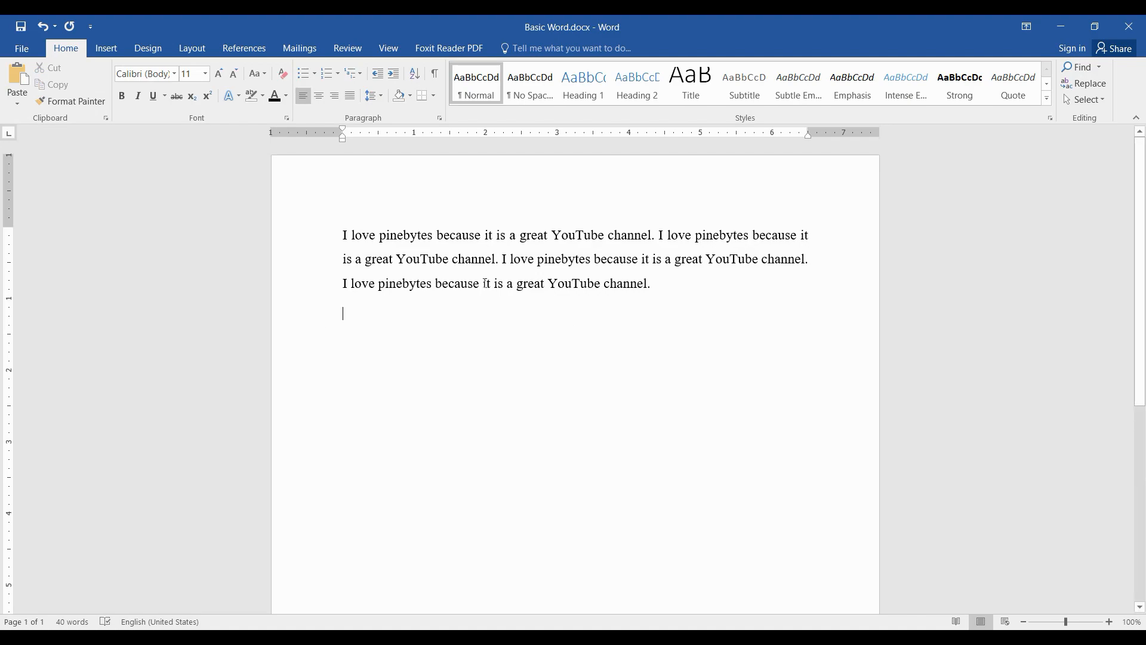
# - Split the last sentence into its own paragraph and trim it to "I love pinebytes because"
pyautogui.click(822, 259)
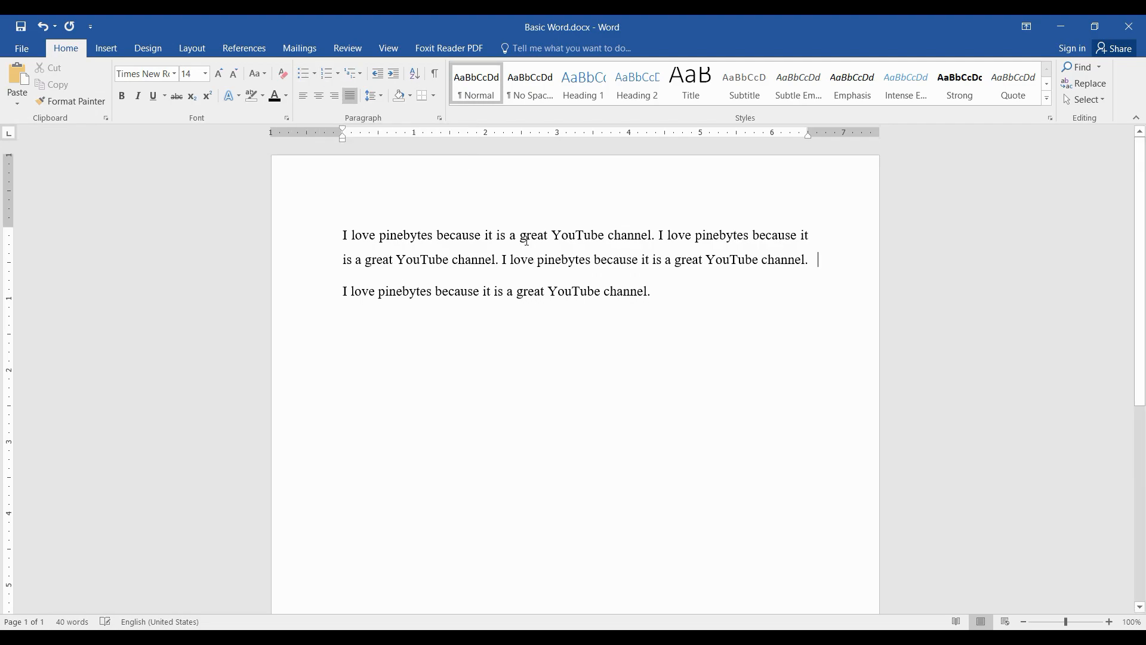
pyautogui.moveTo(434, 293); pyautogui.dragTo(487, 298)
pyautogui.click(734, 294)
pyautogui.press('Delete')
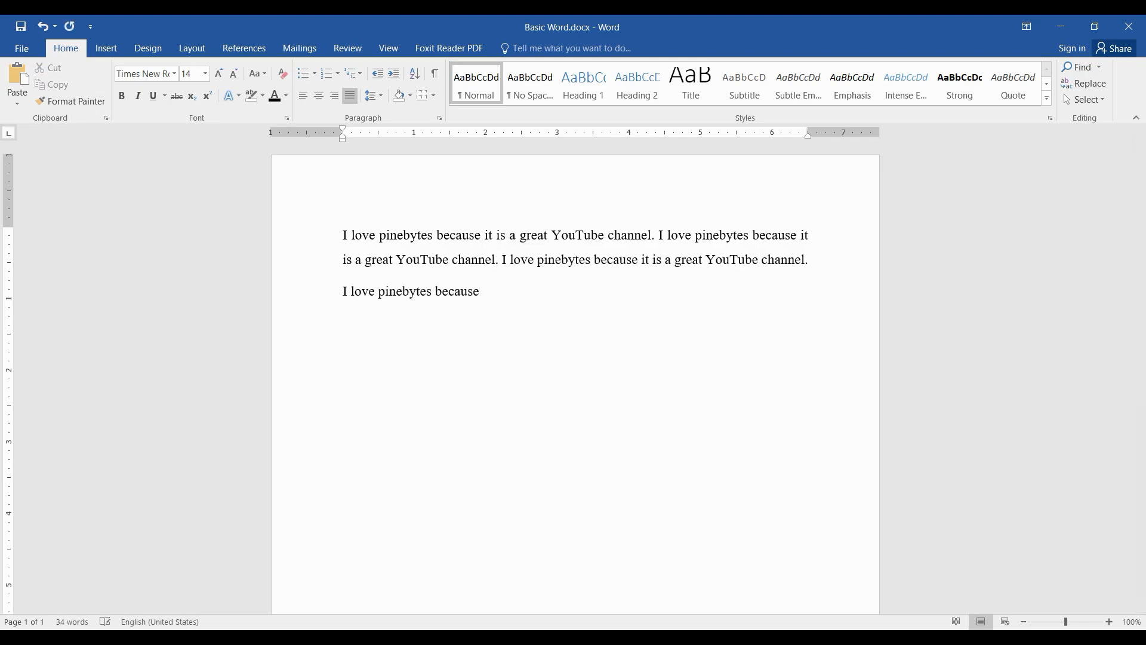
# - End the trimmed line with a colon and add the lines "I love pines", "I love technology" and "I love good YouTube channels." below it
pyautogui.write('I love pines')
pyautogui.press('Return')
pyautogui.write('I love technology ')
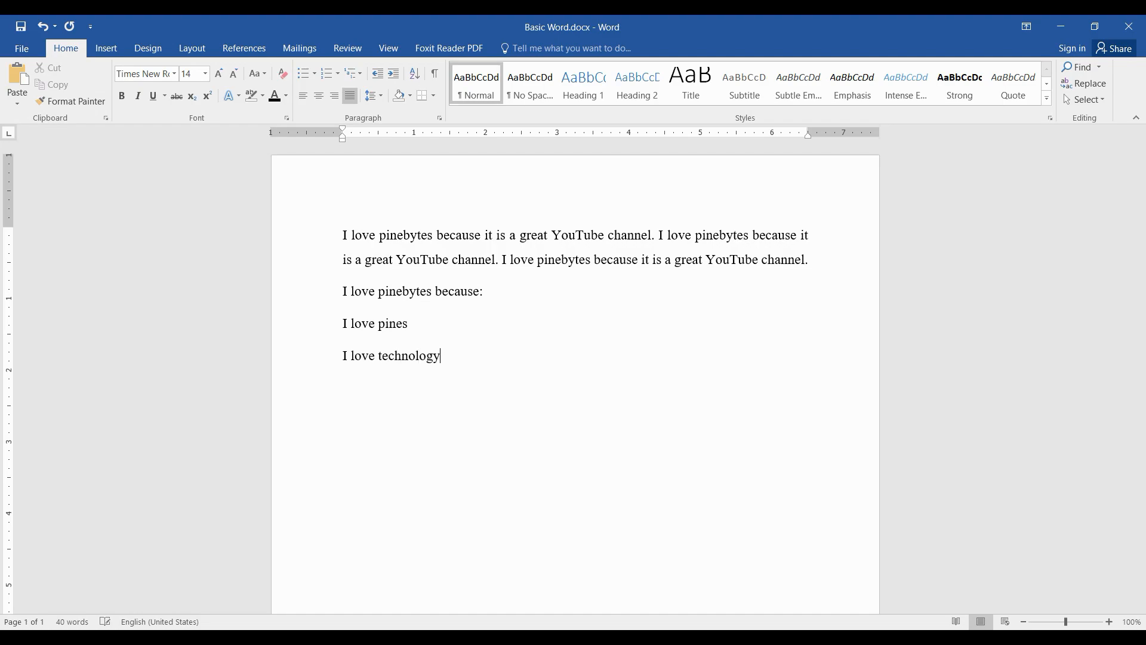
pyautogui.write('I love good YouTube channels.')
# - Format the three lines below "I love pinebytes because:" as a bulleted list
pyautogui.moveTo(544, 399); pyautogui.dragTo(342, 319)
pyautogui.moveTo(575, 388); pyautogui.dragTo(248, 334)
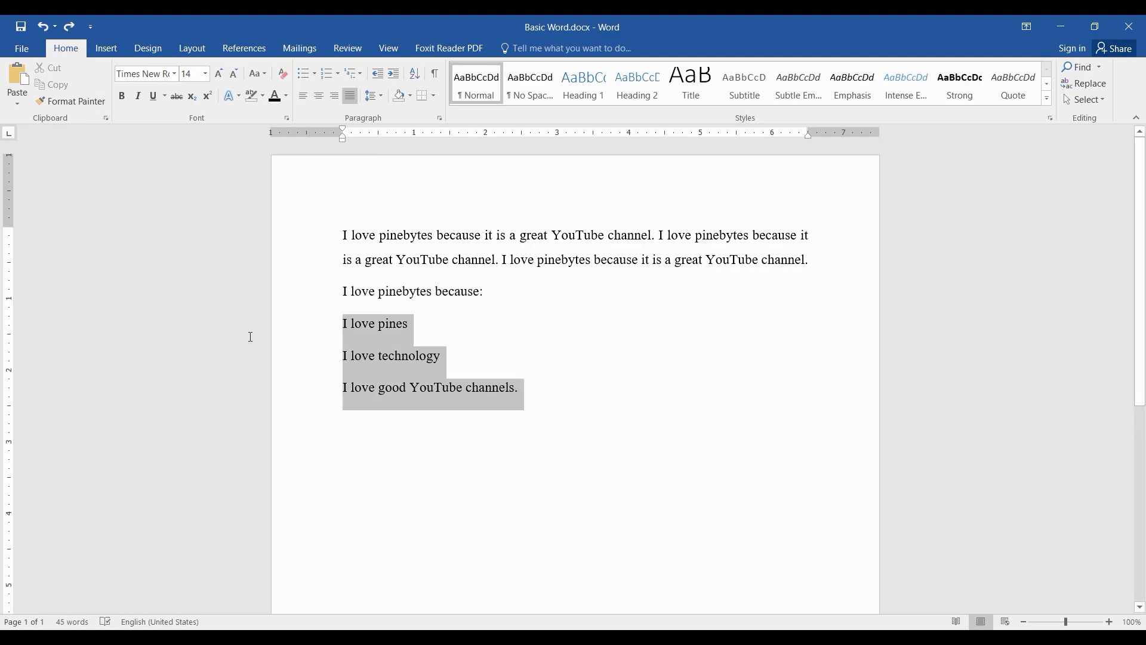
pyautogui.click(303, 77)
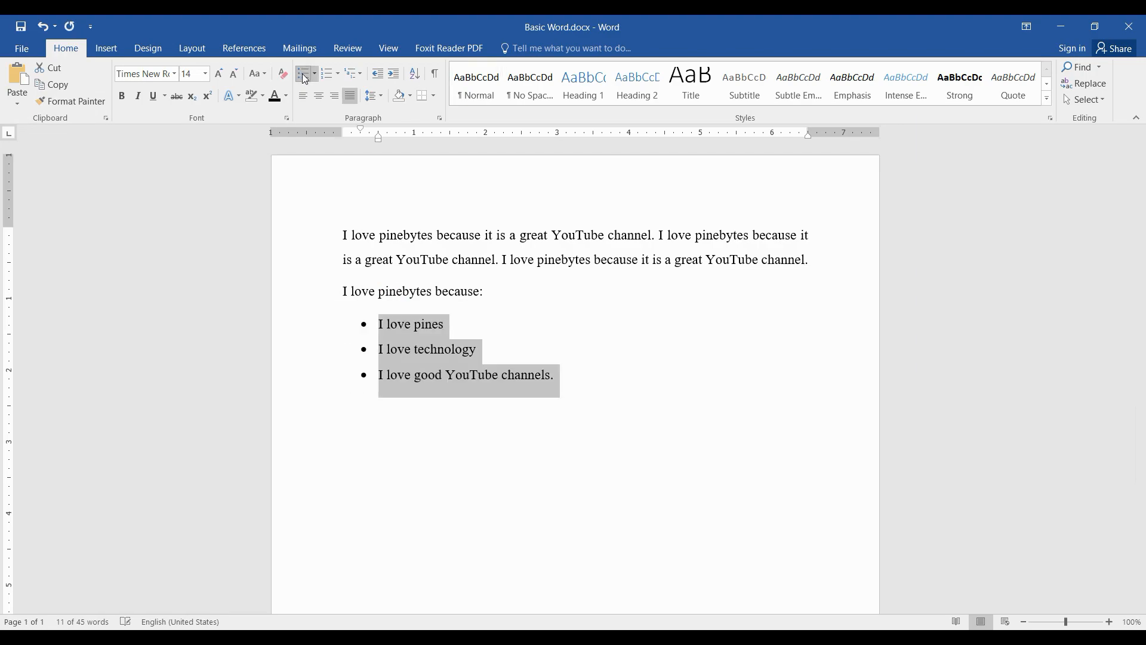
# - Change the bullets of the three-item list to check marks
pyautogui.click(313, 76)
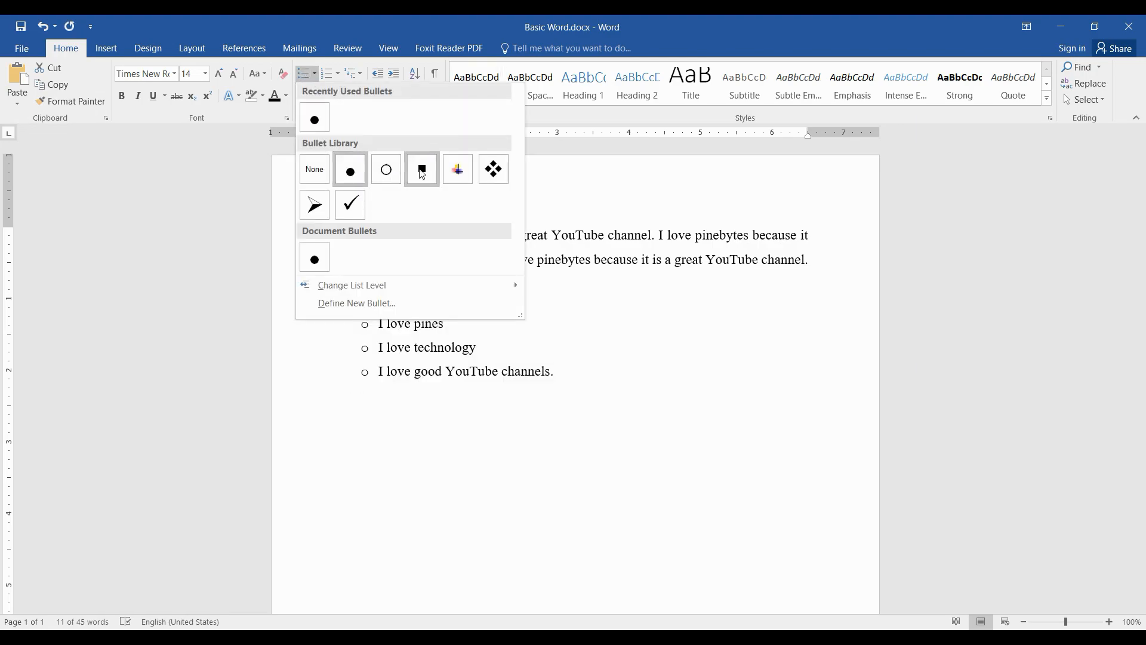
pyautogui.click(353, 202)
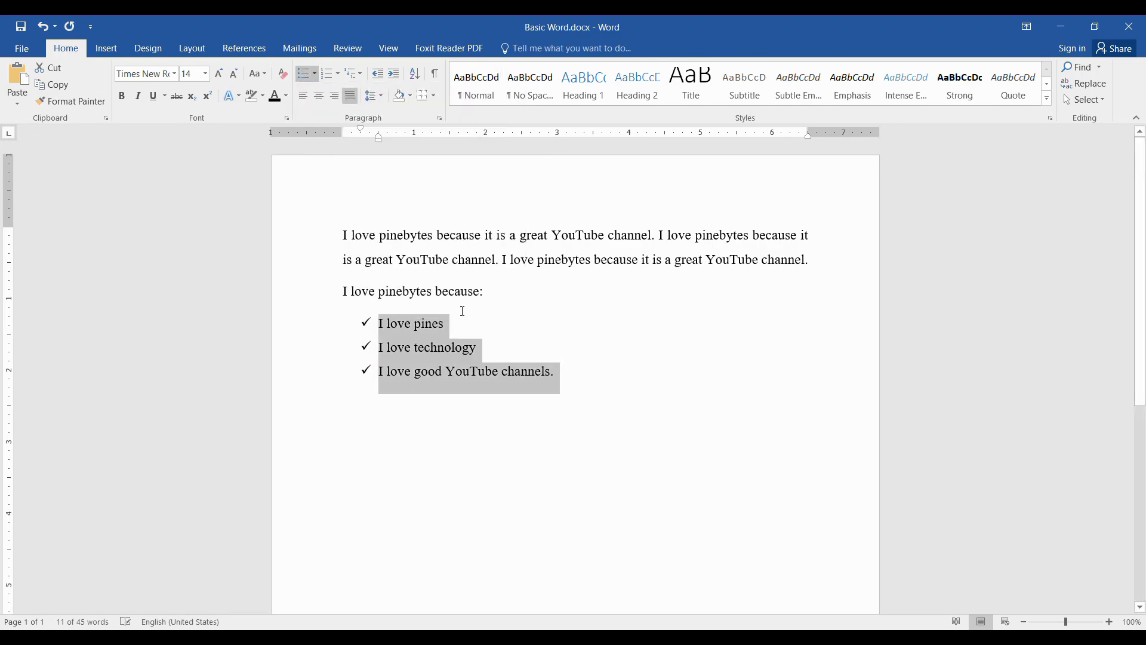
# - Convert the three list items to a numbered list in the 1) 2) 3) format
pyautogui.moveTo(533, 396); pyautogui.dragTo(353, 327)
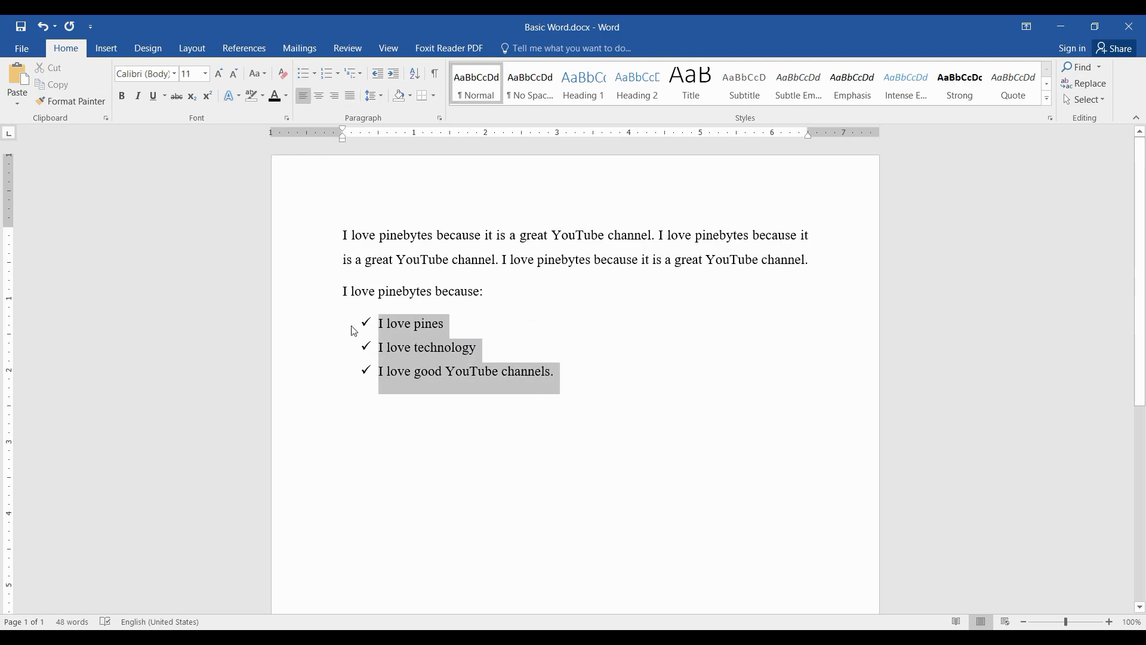
pyautogui.click(329, 71)
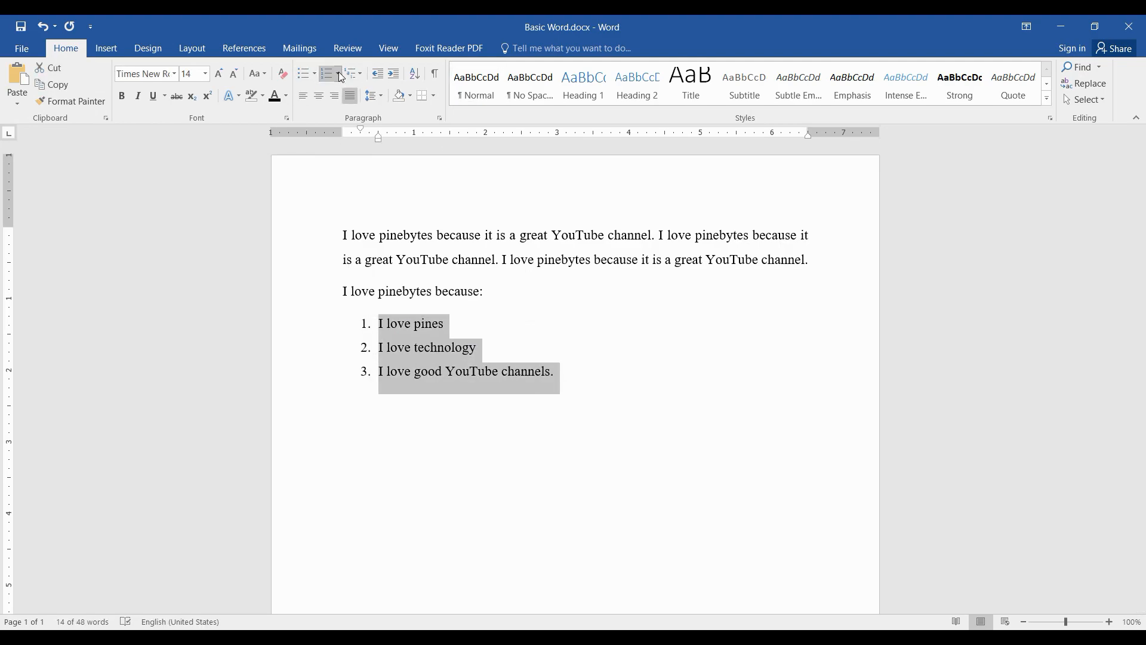
pyautogui.click(338, 72)
pyautogui.click(471, 213)
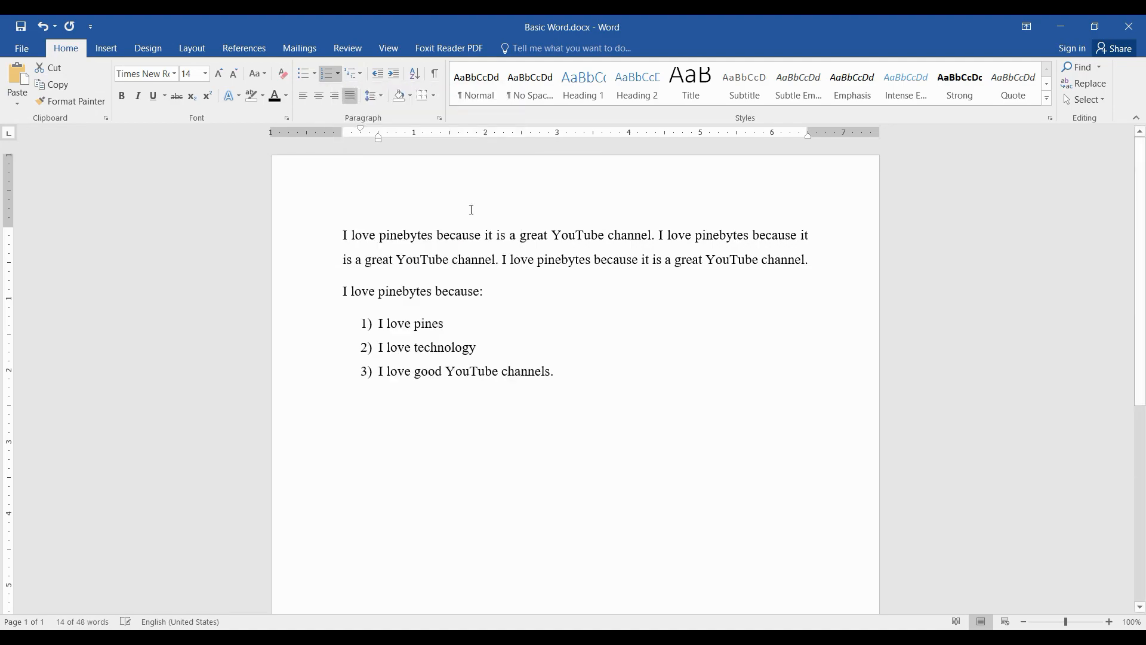
# - Switch the list numbering to A. B. C. and set it back to the 1) 2) 3) format
pyautogui.click(336, 73)
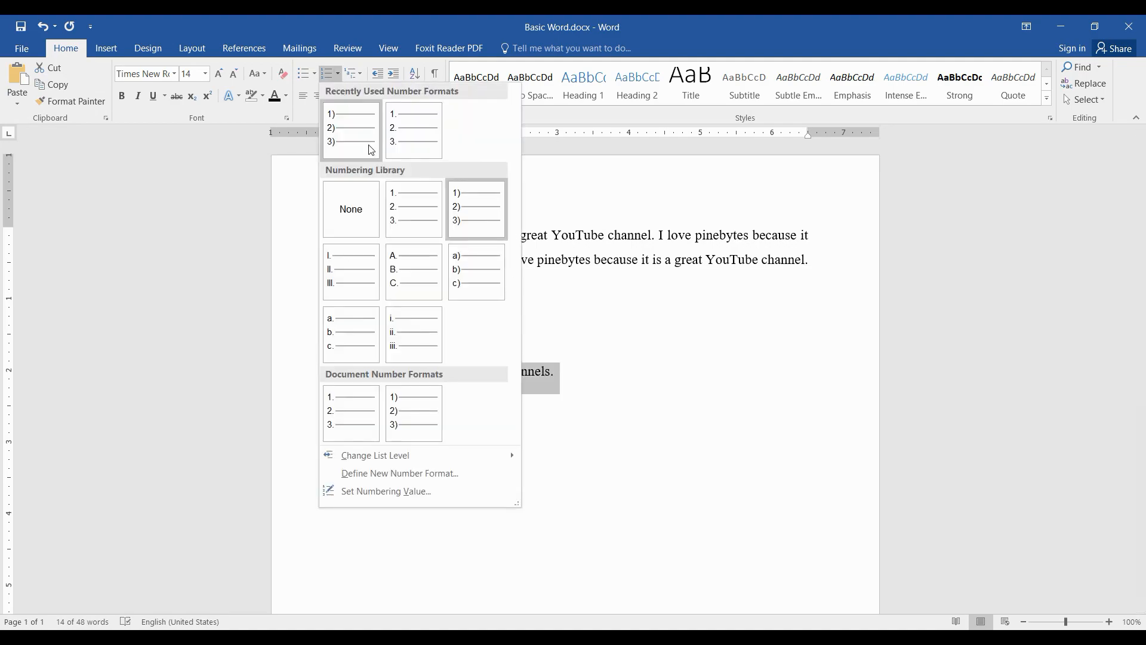
pyautogui.click(410, 263)
pyautogui.click(338, 74)
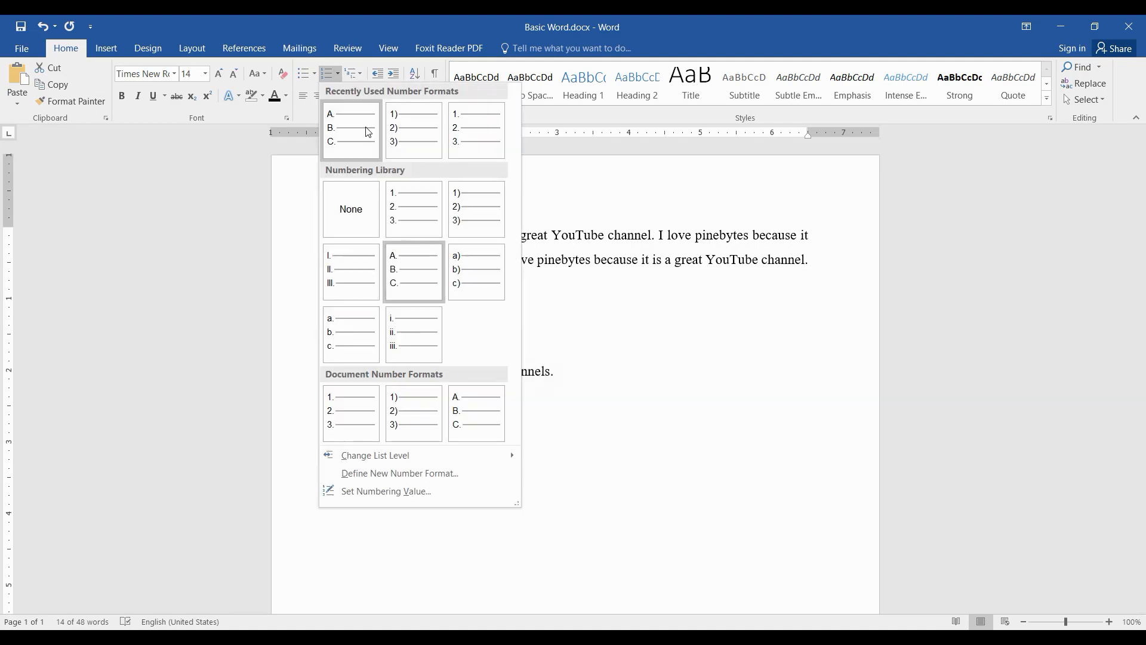
pyautogui.click(406, 131)
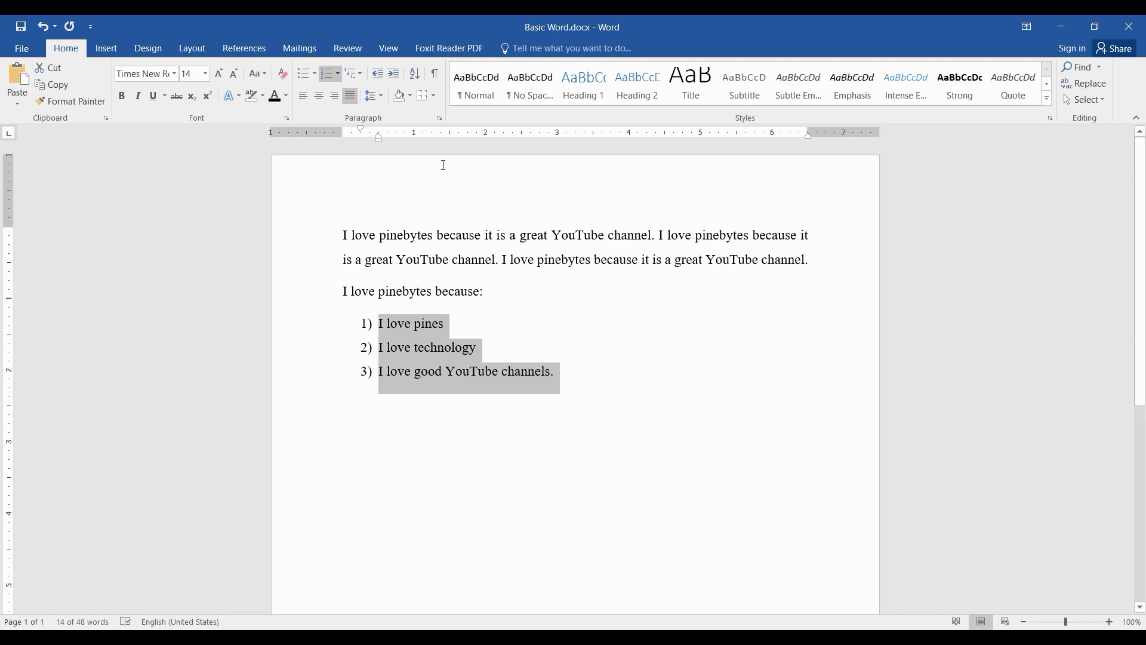
pyautogui.click(547, 312)
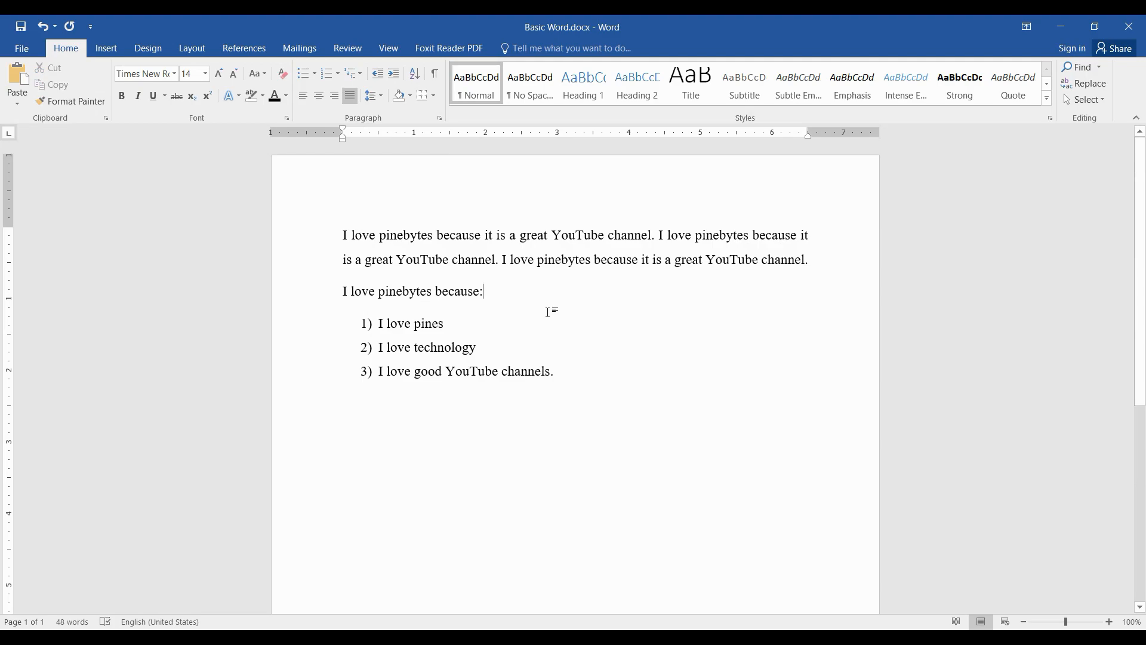
# - Search the document for "pine", "is a" and "a", and close the search pane
pyautogui.click(1079, 74)
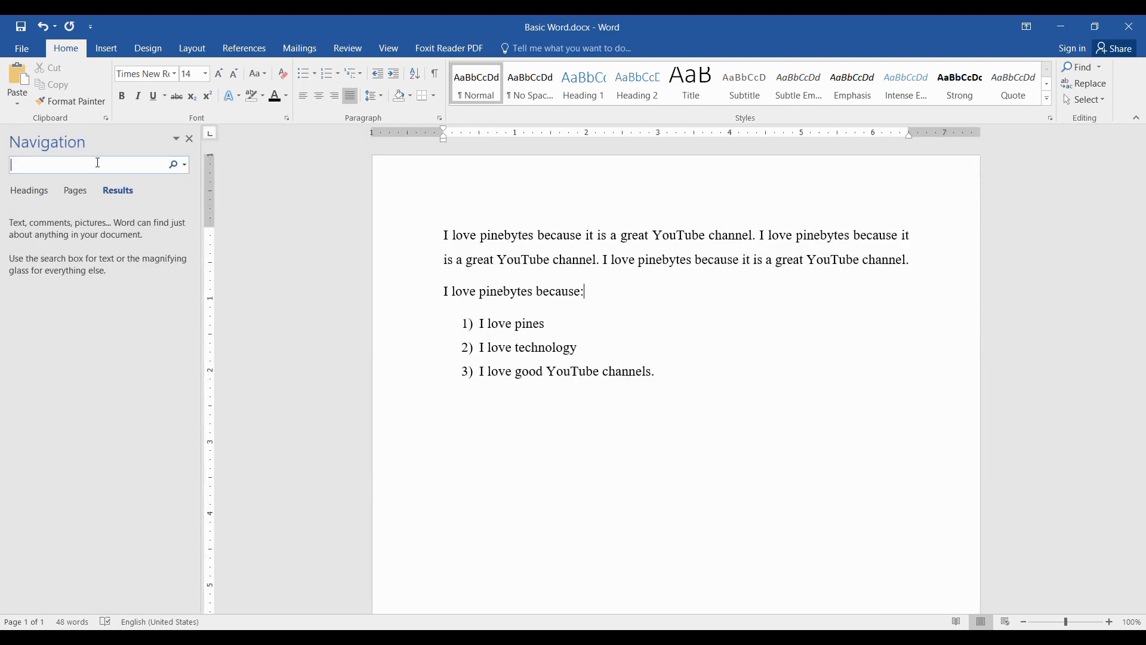
pyautogui.write('pine')
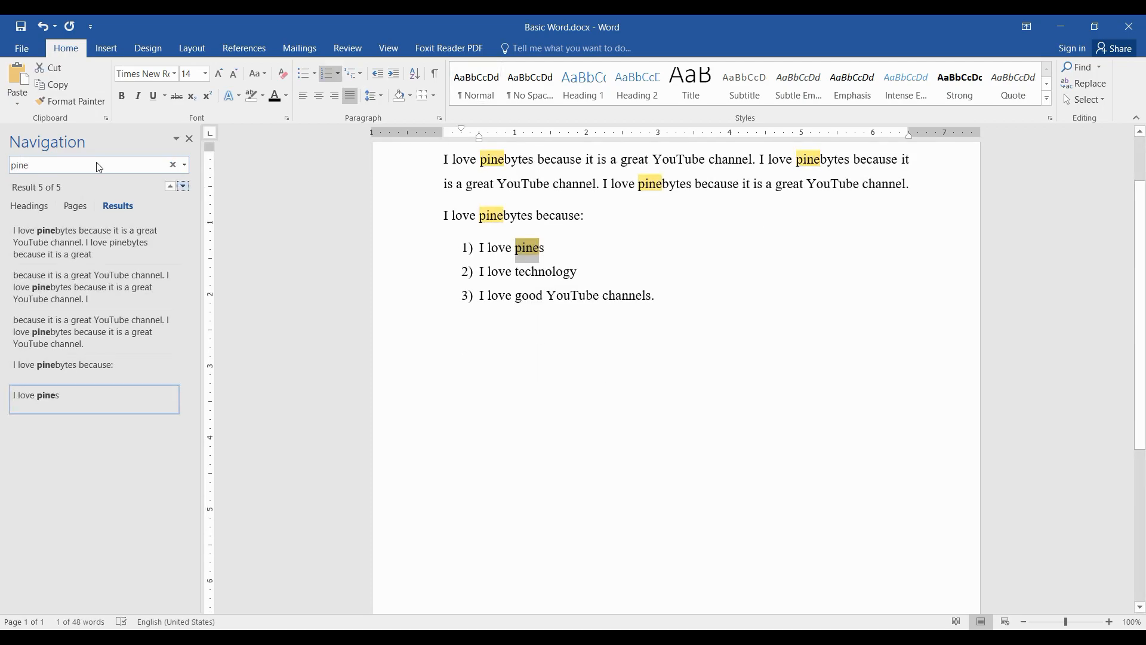
pyautogui.doubleClick(18, 166)
pyautogui.write('is a')
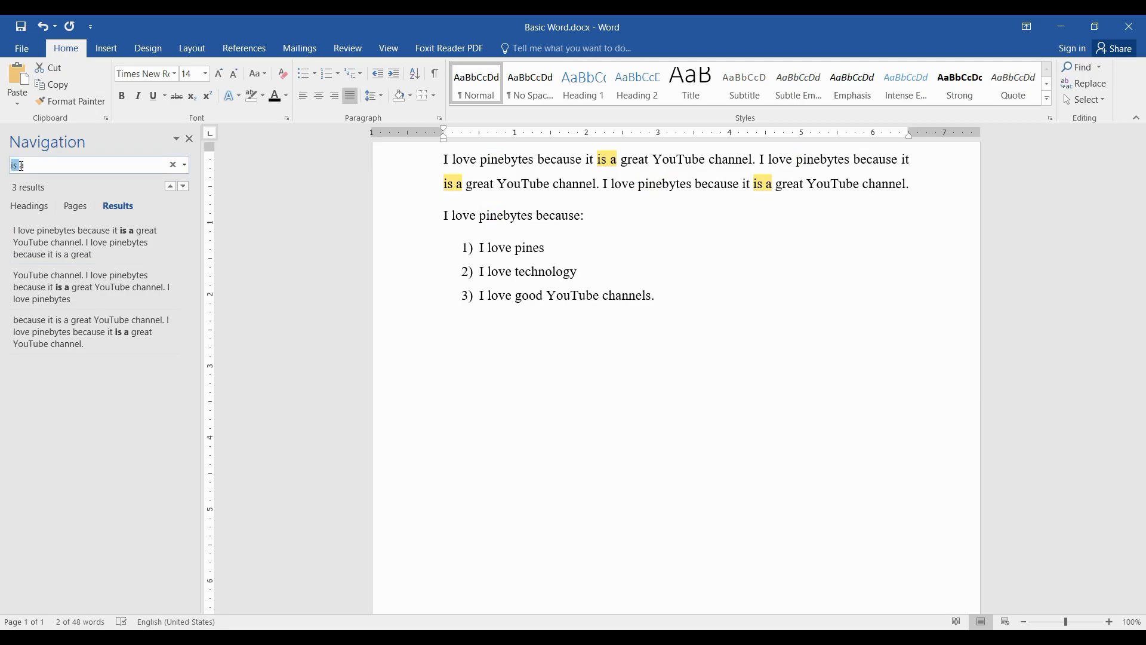
pyautogui.moveTo(20, 166); pyautogui.dragTo(7, 167)
pyautogui.write('a')
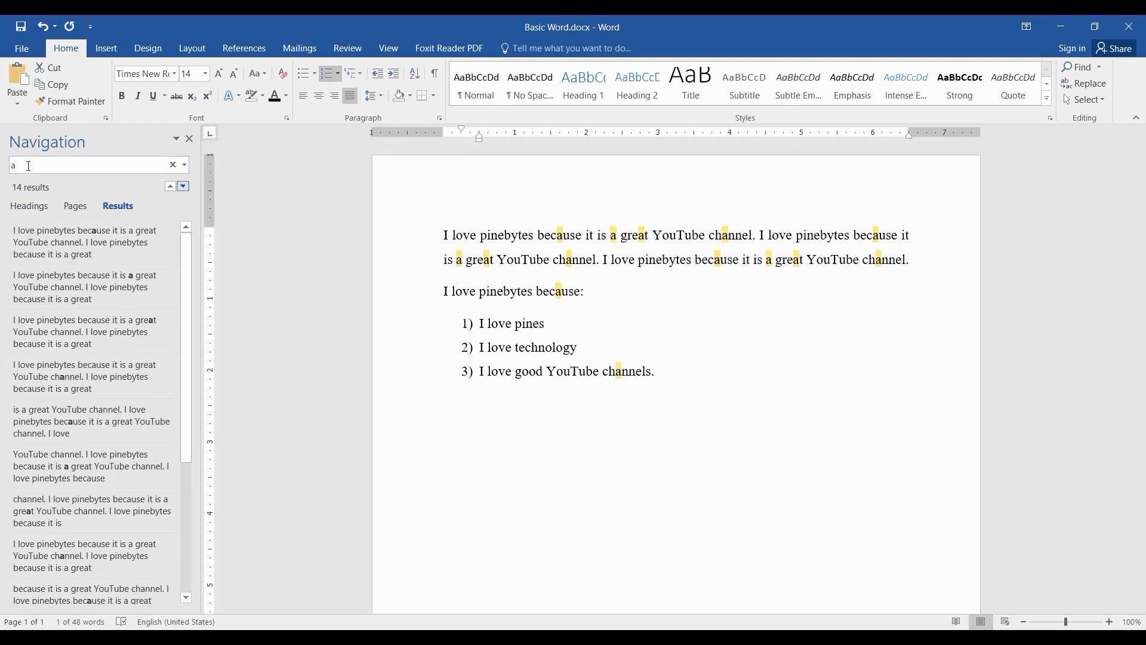
pyautogui.press('Delete')
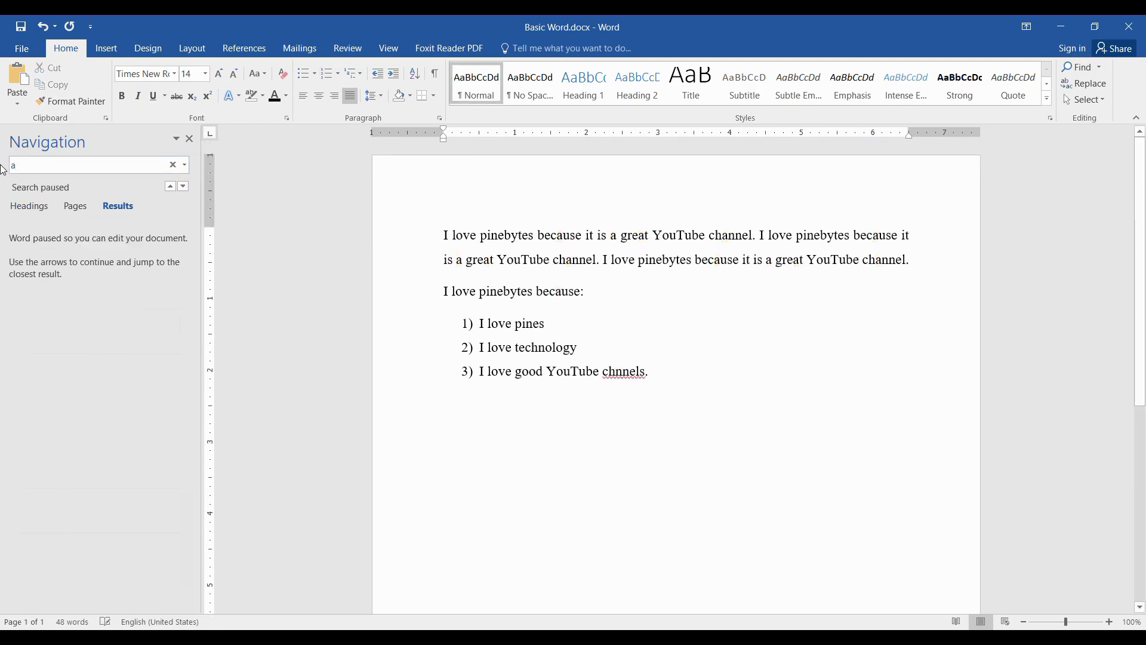
pyautogui.click(189, 139)
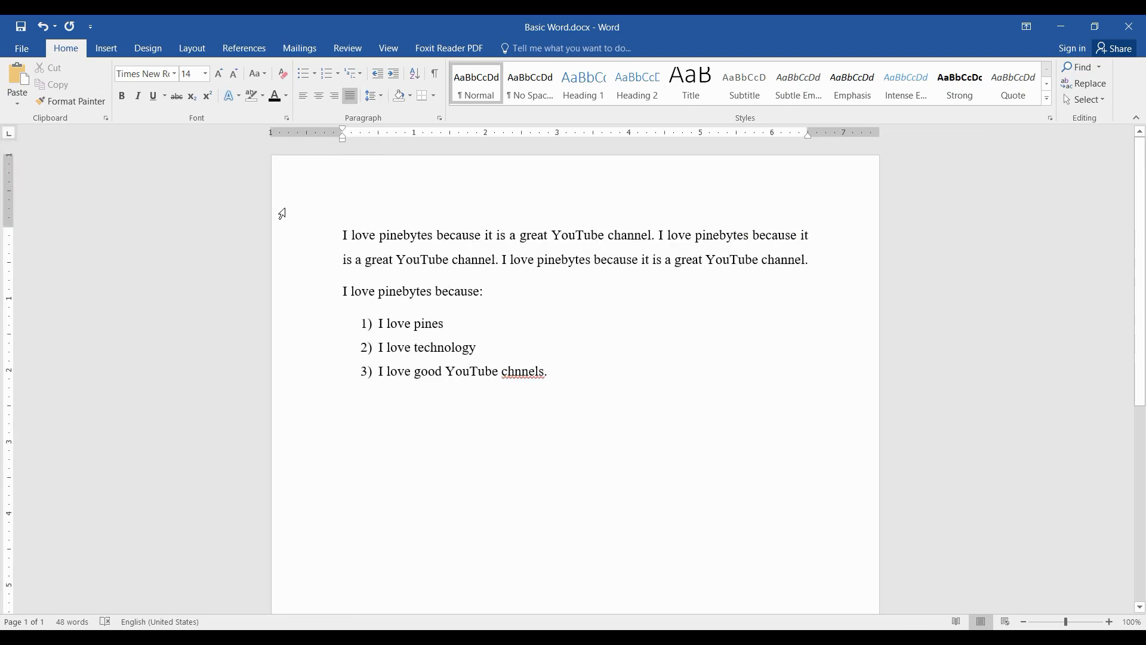
# - Correct "chnnels" to "channels" in the third list item
pyautogui.click(515, 371)
pyautogui.write('a')
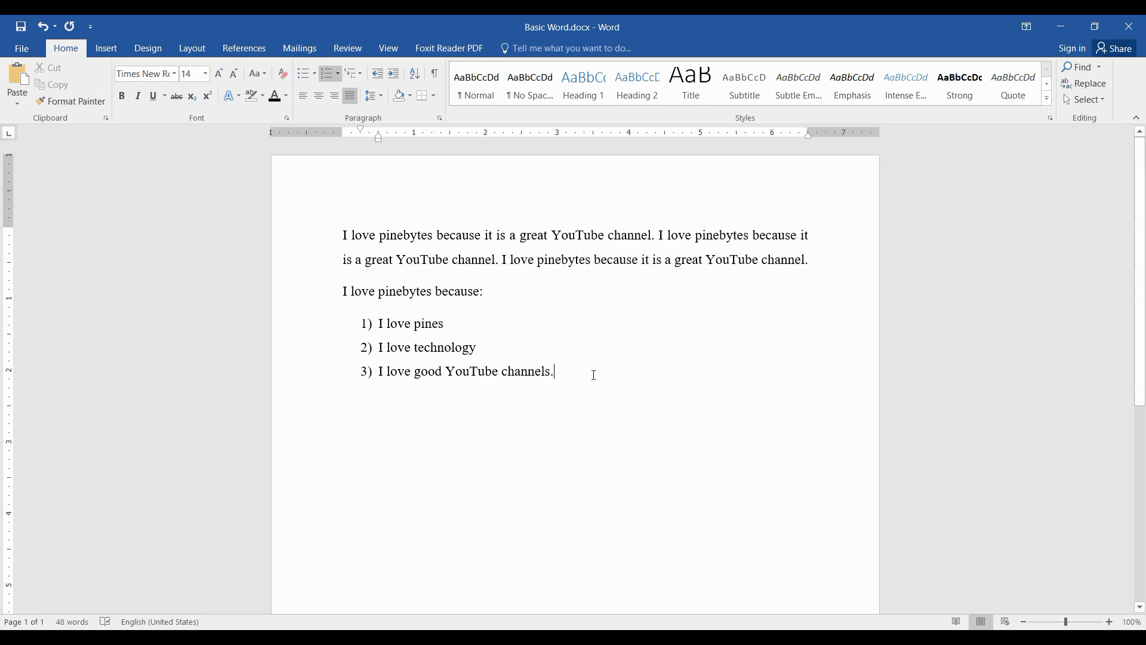
pyautogui.moveTo(555, 371); pyautogui.dragTo(332, 304)
pyautogui.click(333, 305)
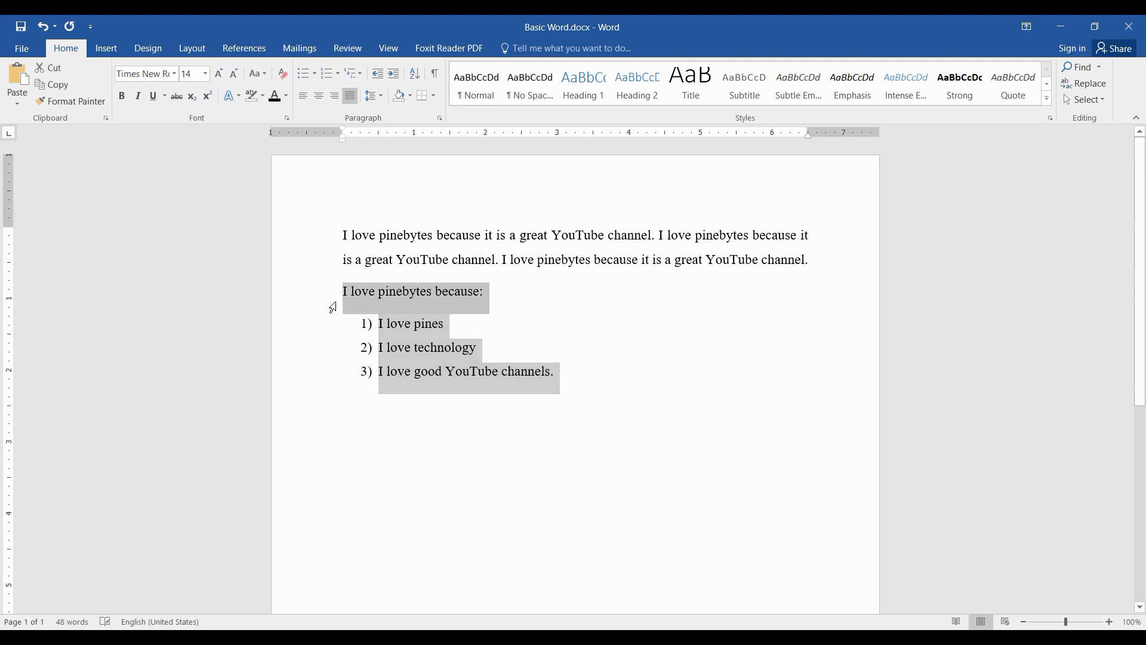
pyautogui.doubleClick(318, 257)
pyautogui.click(533, 329)
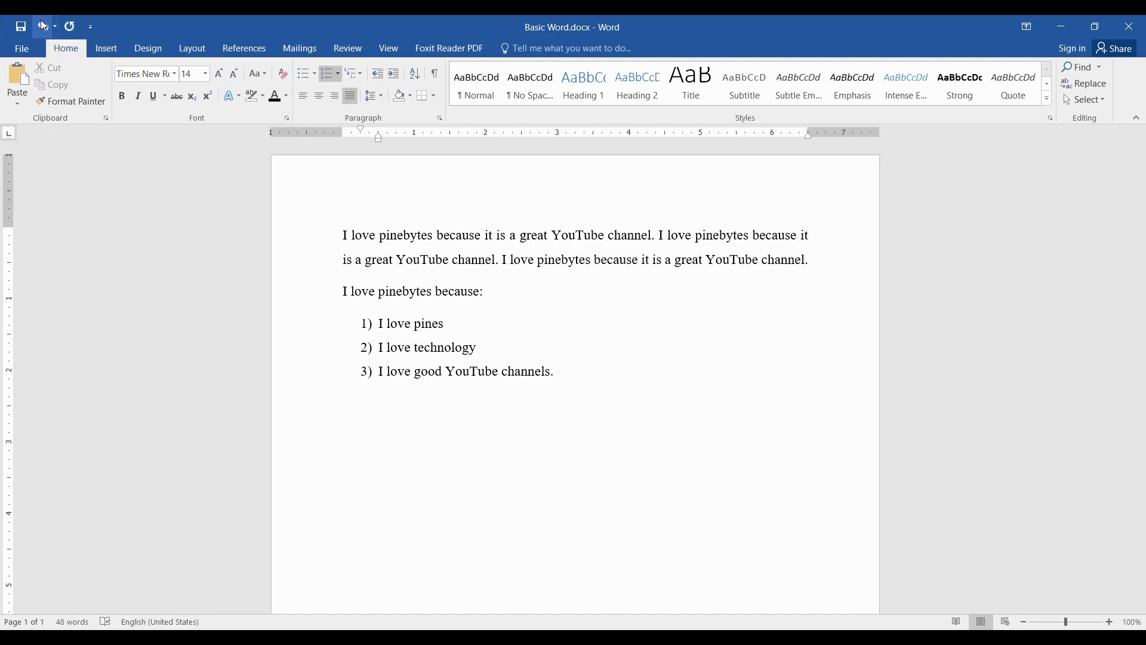
pyautogui.click(282, 317)
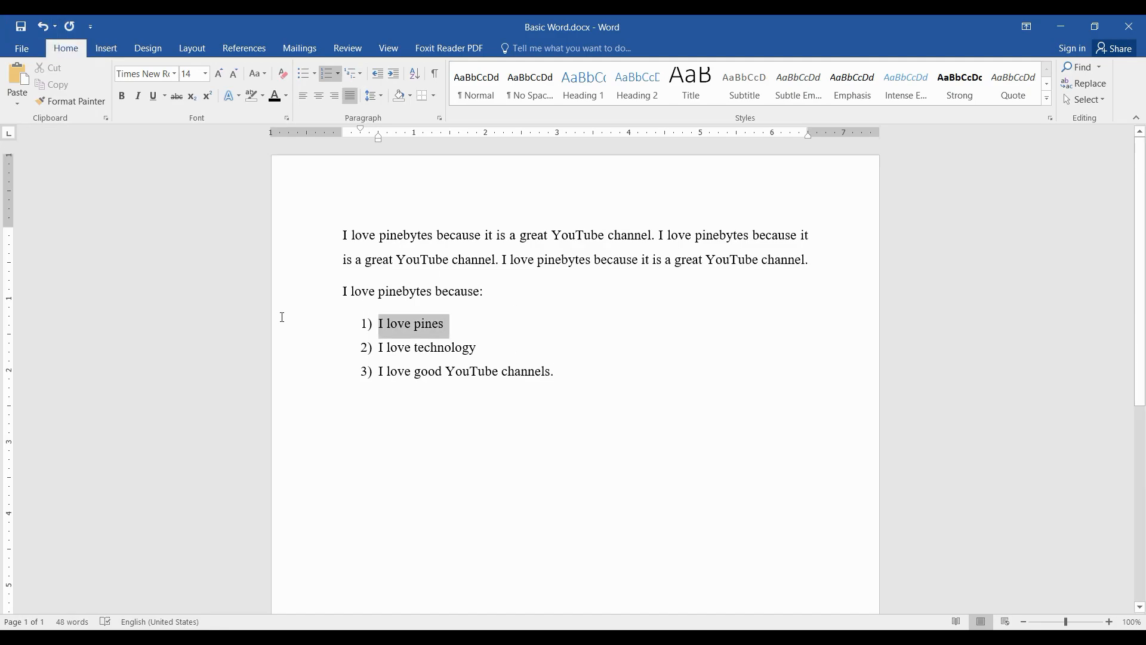
pyautogui.click(718, 328)
# - Delete the whole first paragraph and try undo and redo on the deletion, ending with the paragraph restored
pyautogui.moveTo(835, 262); pyautogui.dragTo(192, 215)
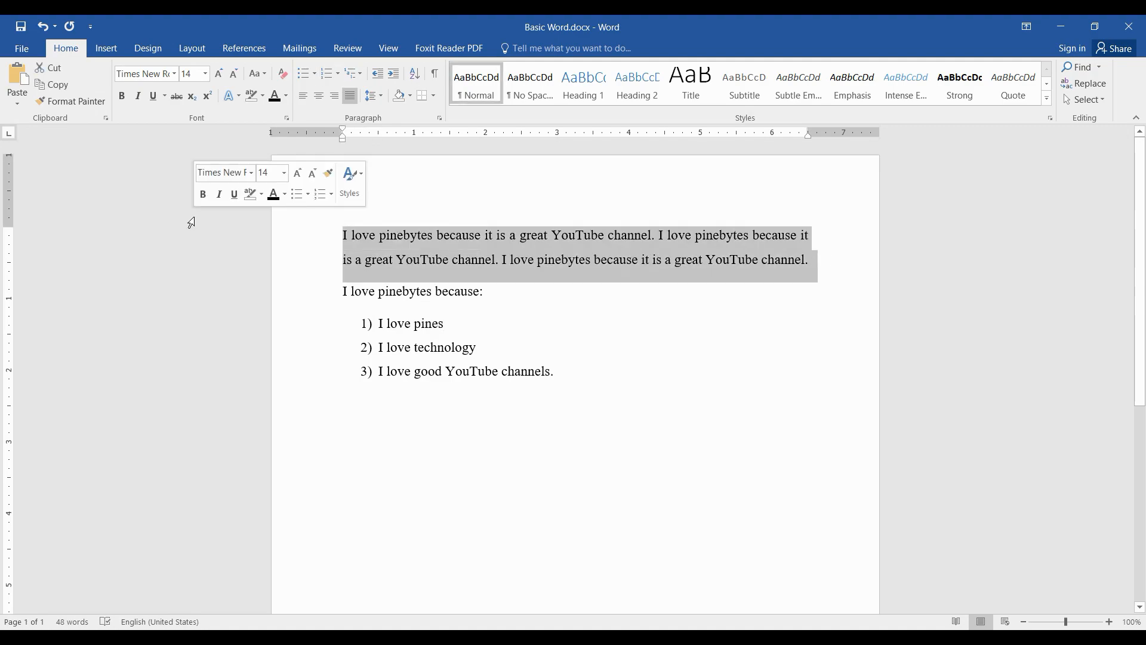
pyautogui.press('Delete')
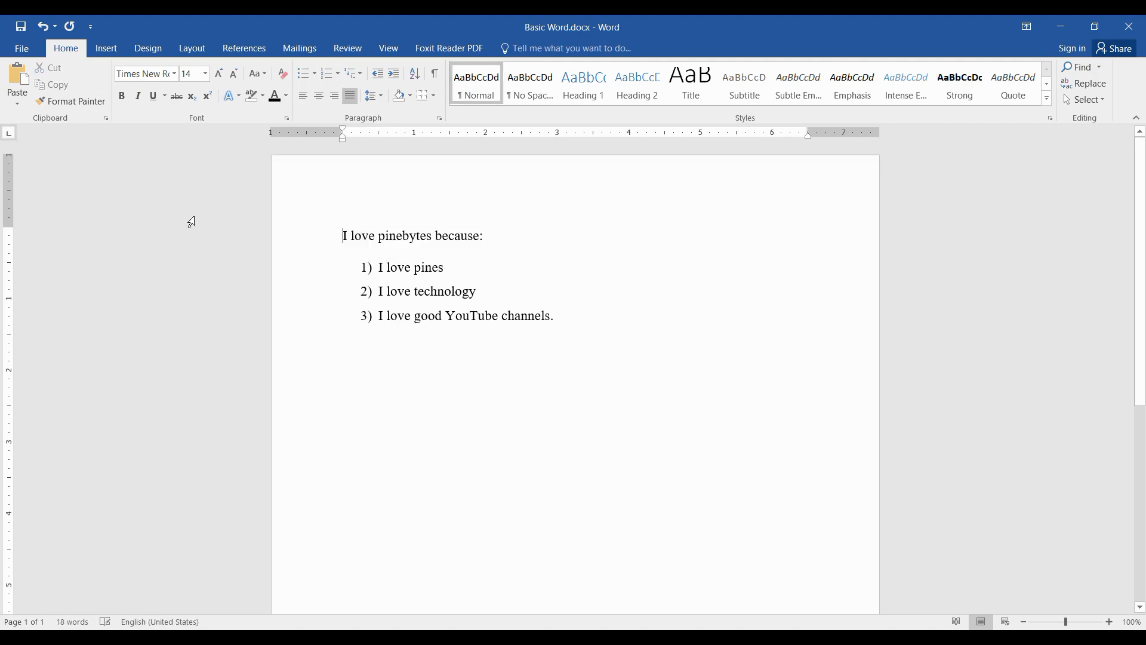
pyautogui.click(46, 30)
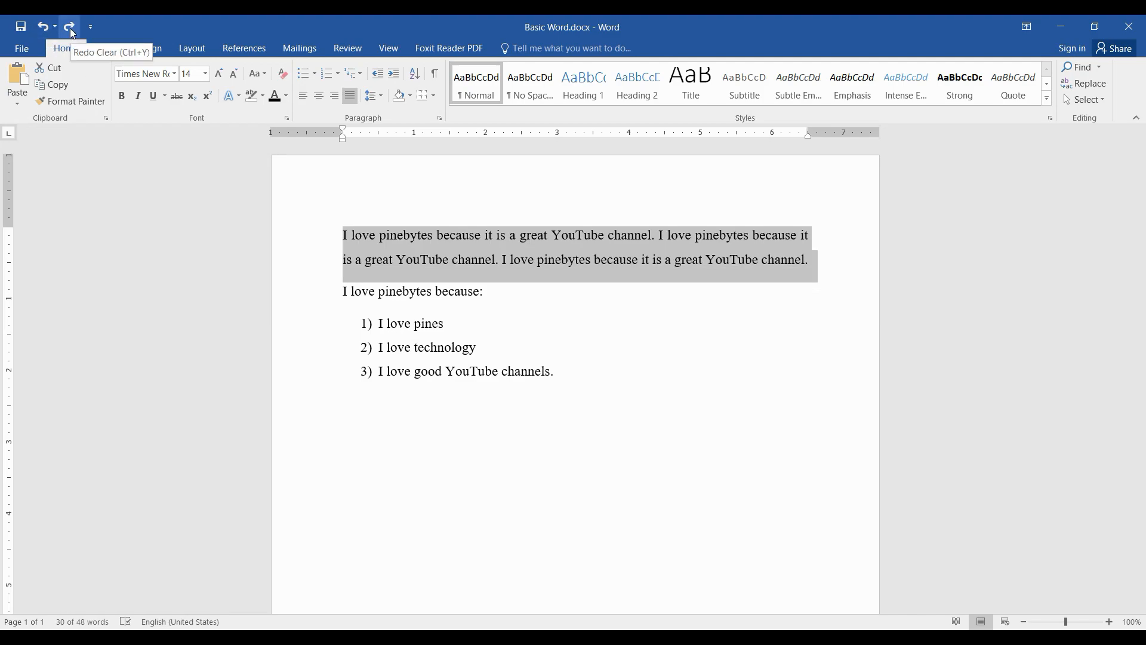
pyautogui.click(70, 29)
pyautogui.hotkey('ctrl', 'z')
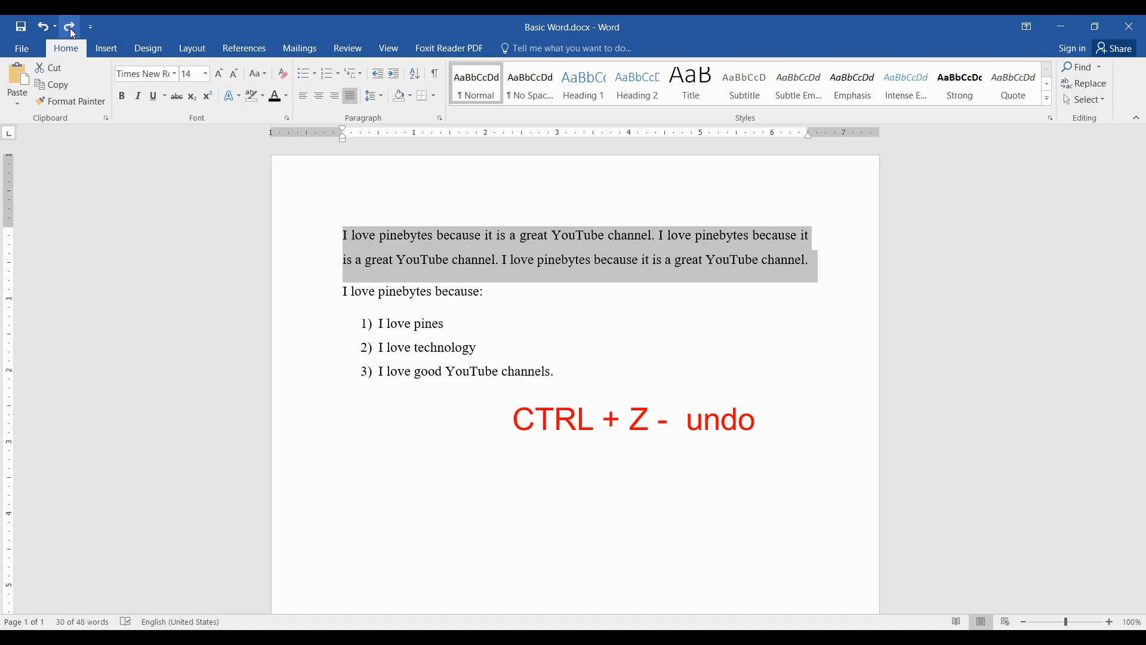
pyautogui.scroll(-8, 70, 28)
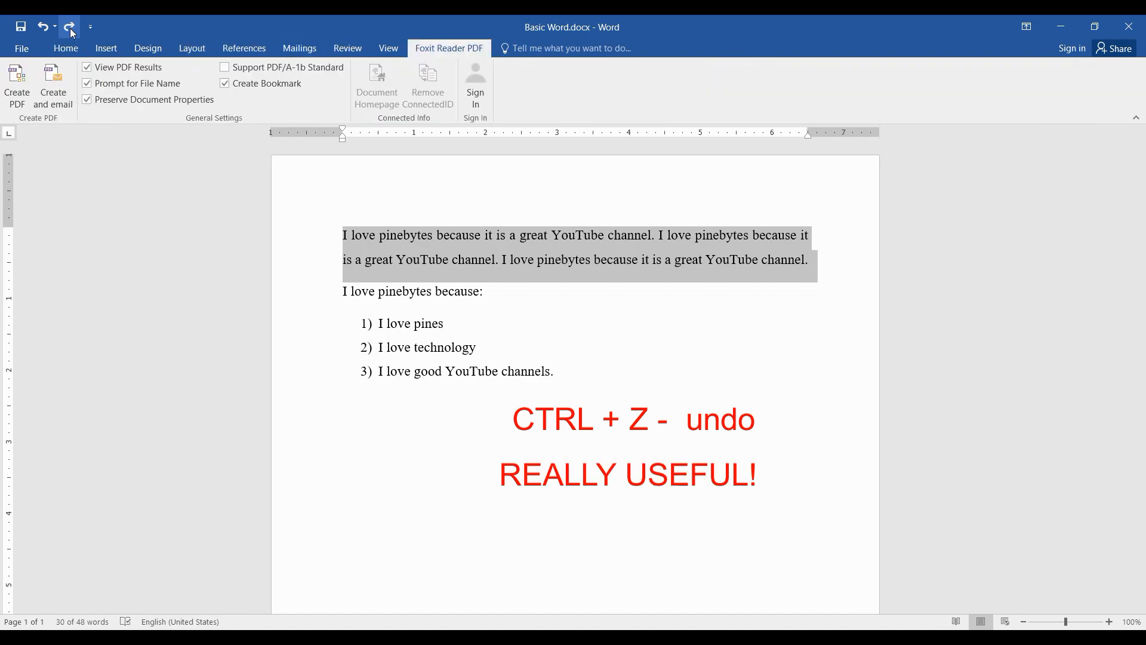
pyautogui.click(58, 48)
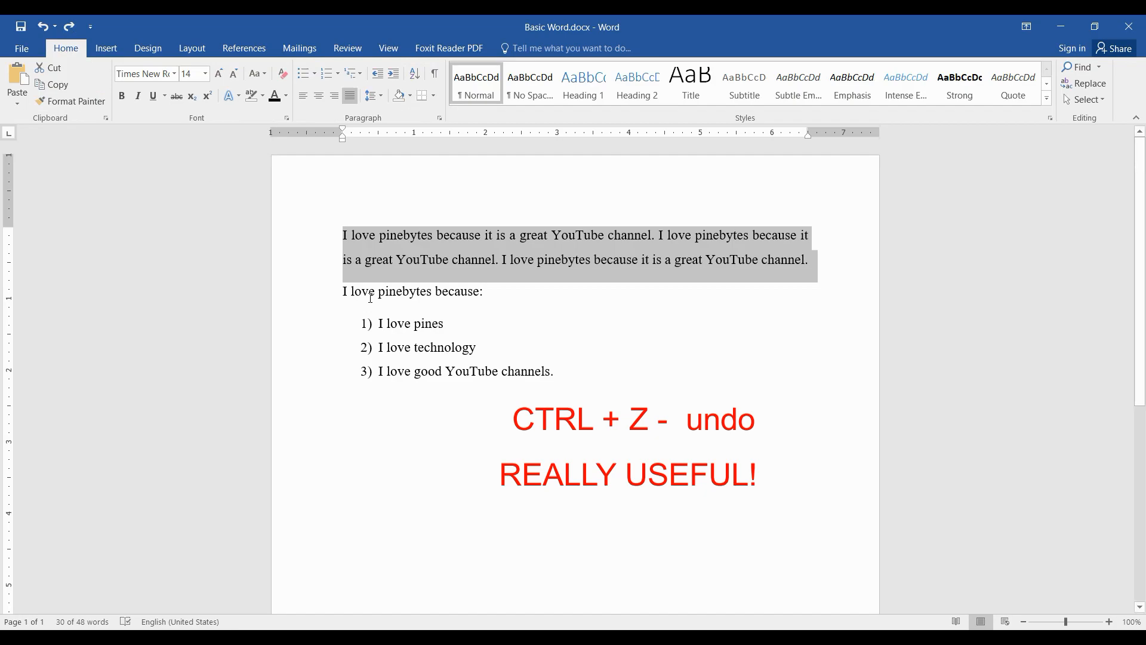